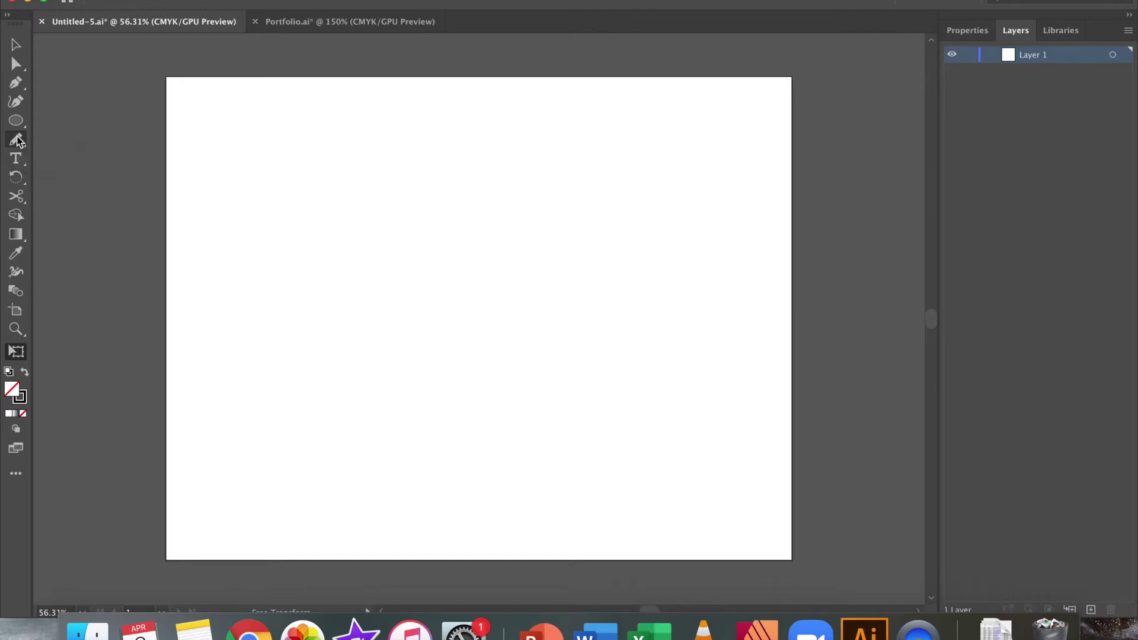
# Draw a large wavy freehand open path with the Pencil tool in the left half of the artboard.
pyautogui.click(18, 141)
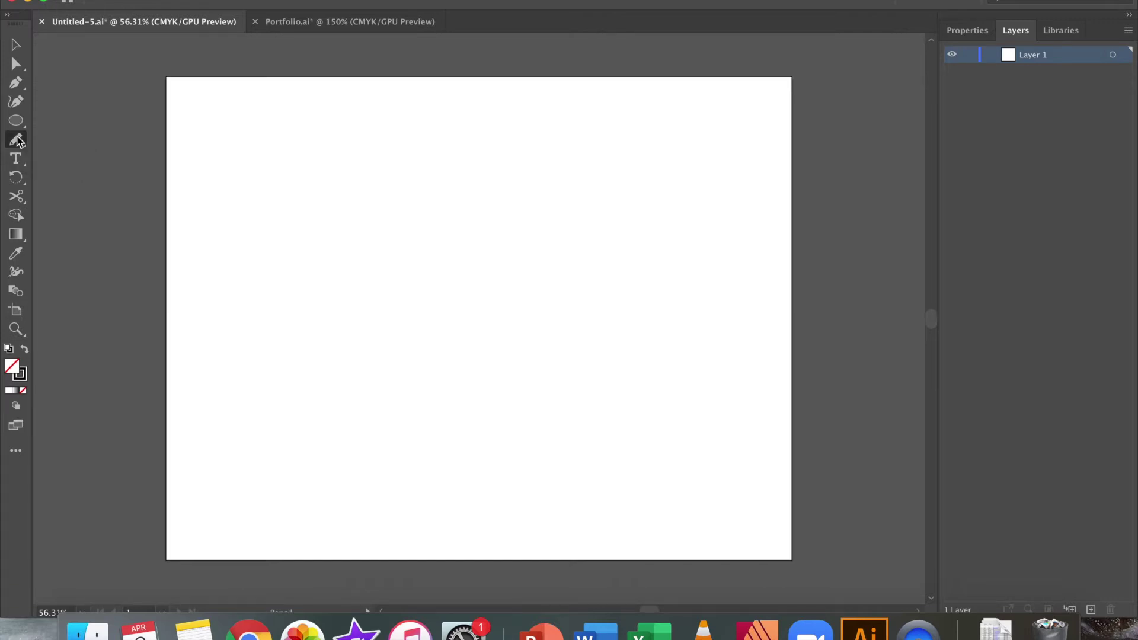
pyautogui.click(259, 265)
pyautogui.moveTo(259, 265)
pyautogui.mouseDown()
pyautogui.moveTo(303, 252)
pyautogui.moveTo(299, 198)
pyautogui.moveTo(353, 167)
pyautogui.moveTo(348, 224)
pyautogui.moveTo(390, 199)
pyautogui.moveTo(482, 182)
pyautogui.moveTo(392, 242)
pyautogui.moveTo(456, 332)
pyautogui.moveTo(379, 419)
pyautogui.moveTo(312, 281)
pyautogui.mouseUp()
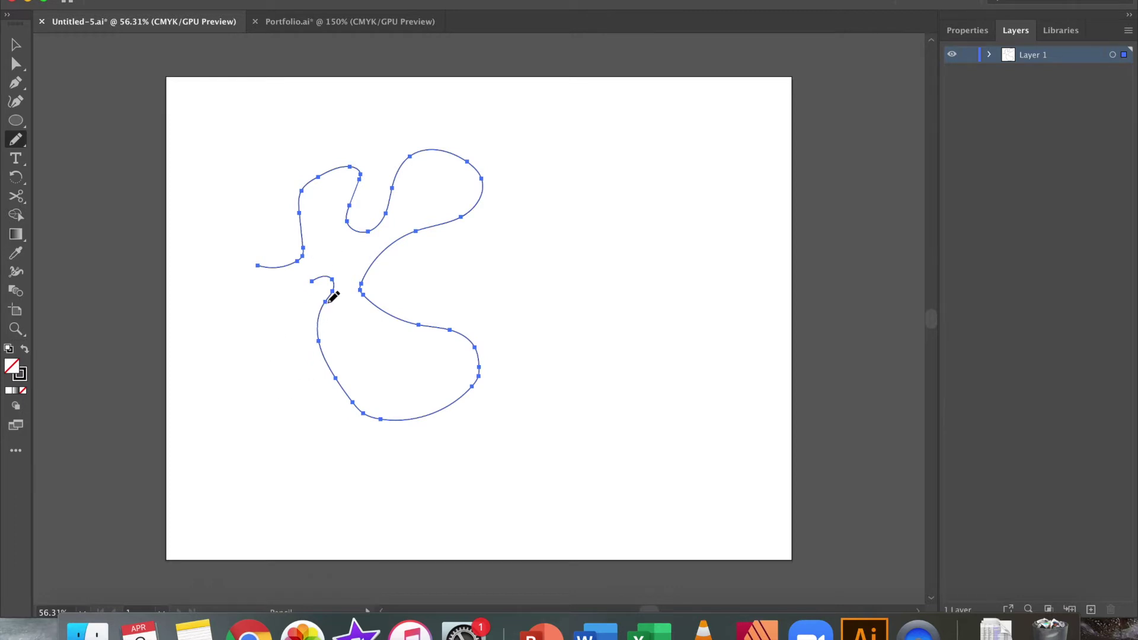
# Extend the path's lower end with a downward loop and redraw its inner concave segment as a wavier curve.
pyautogui.click(324, 276)
pyautogui.moveTo(323, 277)
pyautogui.mouseDown()
pyautogui.moveTo(287, 364)
pyautogui.moveTo(248, 381)
pyautogui.moveTo(256, 331)
pyautogui.moveTo(233, 302)
pyautogui.mouseUp()
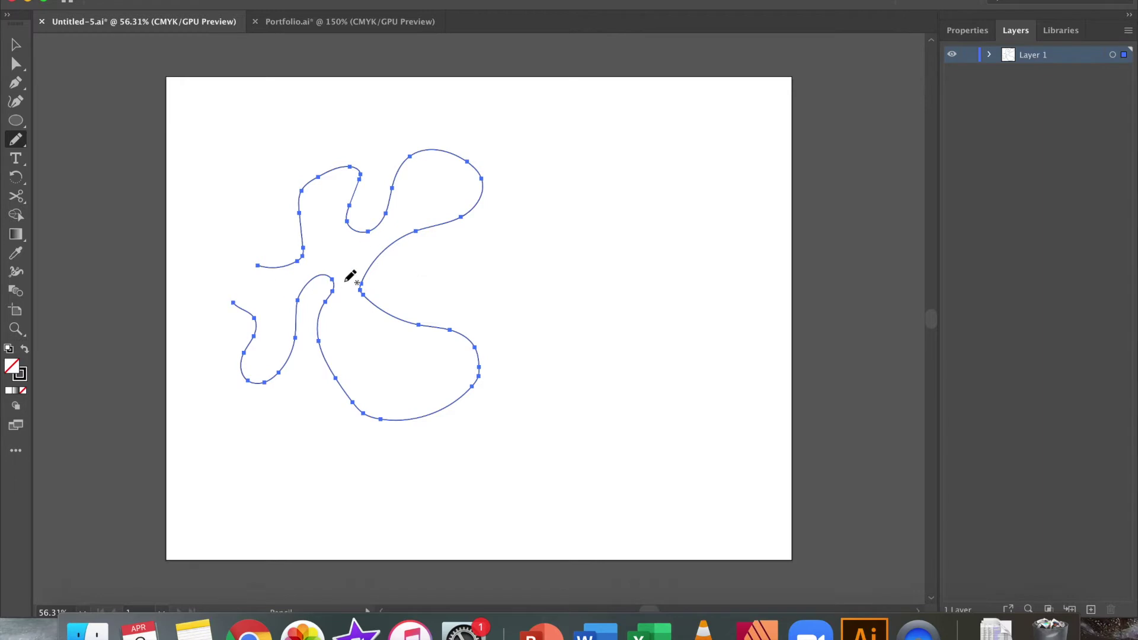
pyautogui.moveTo(418, 324)
pyautogui.mouseDown()
pyautogui.moveTo(391, 307)
pyautogui.moveTo(409, 282)
pyautogui.moveTo(389, 246)
pyautogui.moveTo(429, 226)
pyautogui.mouseUp()
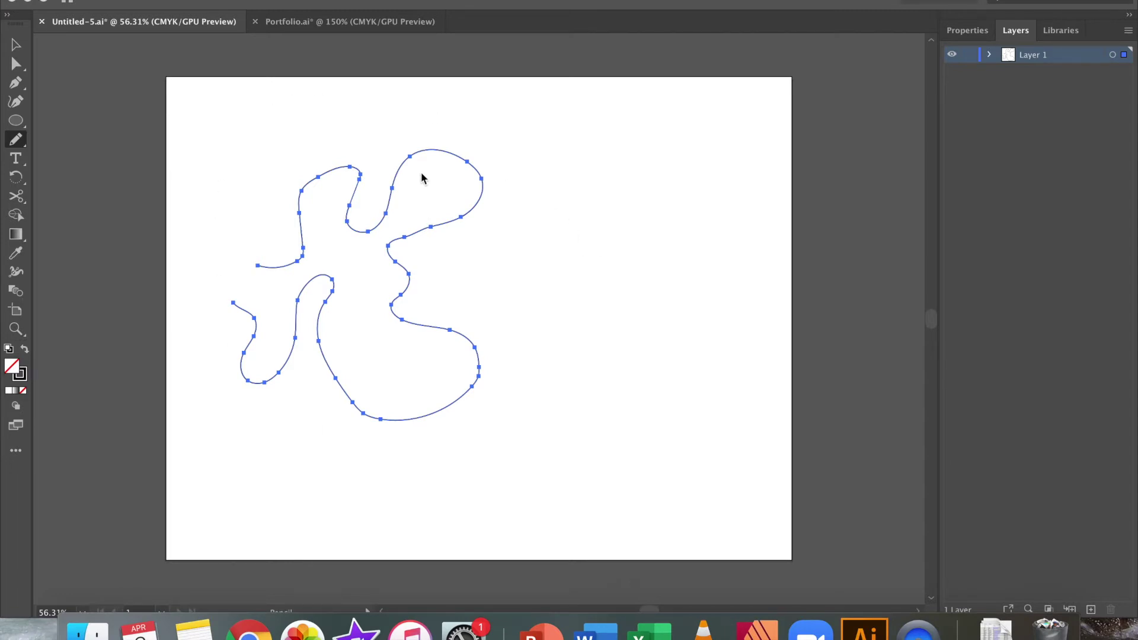
pyautogui.click(90, 85)
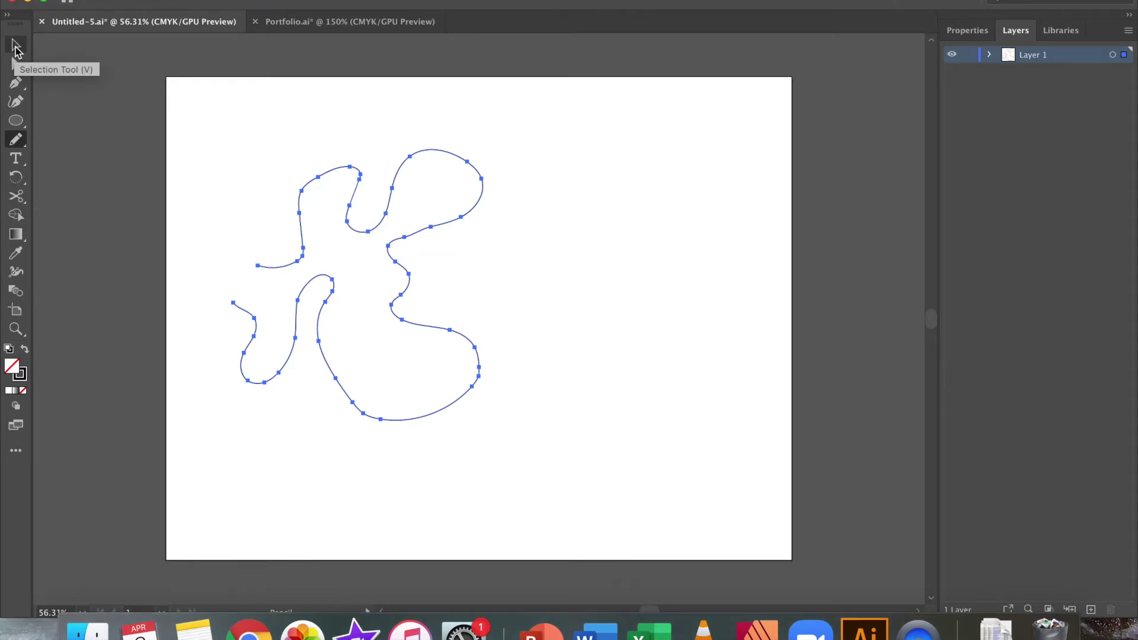
# Select the whole freehand path and move it to the right half of the artboard.
pyautogui.click(16, 46)
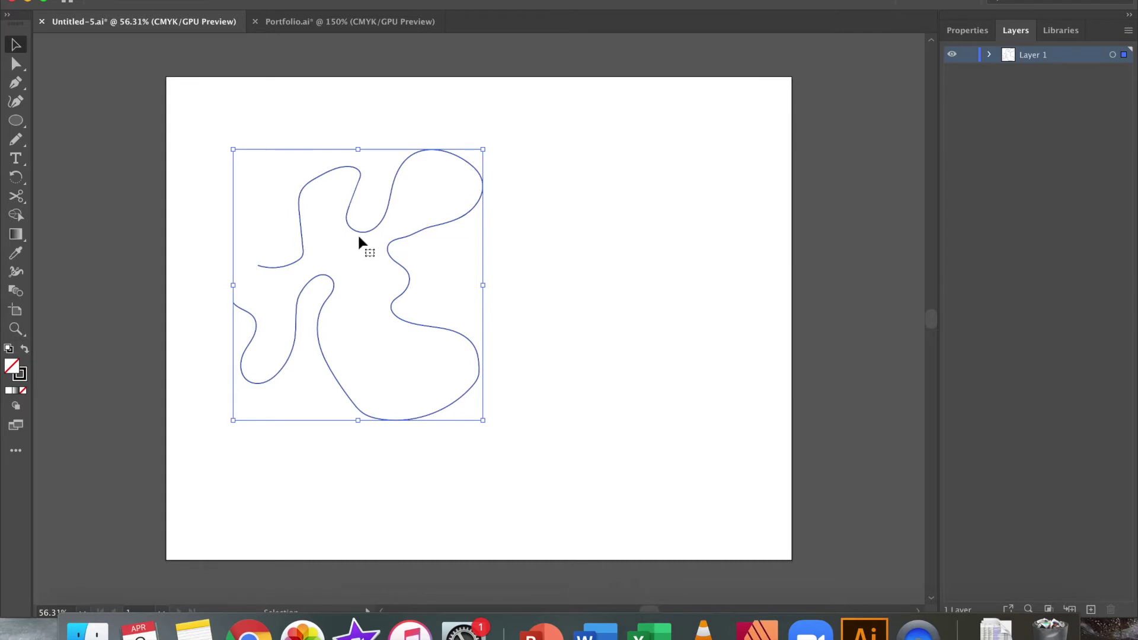
pyautogui.moveTo(361, 234); pyautogui.dragTo(628, 239)
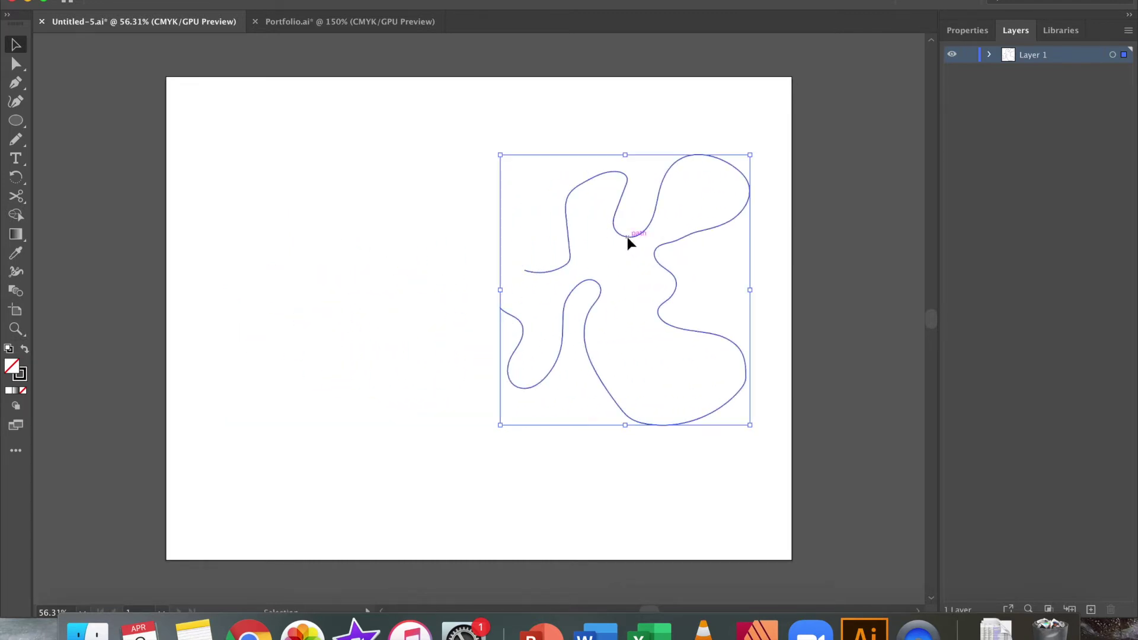
# Scale the path down, flip it horizontally across its left edge, and enlarge it again from the lower-right corner.
pyautogui.click(500, 426)
pyautogui.moveTo(500, 426); pyautogui.dragTo(514, 369)
pyautogui.moveTo(516, 261)
pyautogui.mouseDown()
pyautogui.moveTo(612, 254)
pyautogui.moveTo(465, 262)
pyautogui.moveTo(603, 247)
pyautogui.moveTo(498, 262)
pyautogui.mouseUp()
pyautogui.moveTo(751, 262); pyautogui.dragTo(283, 230)
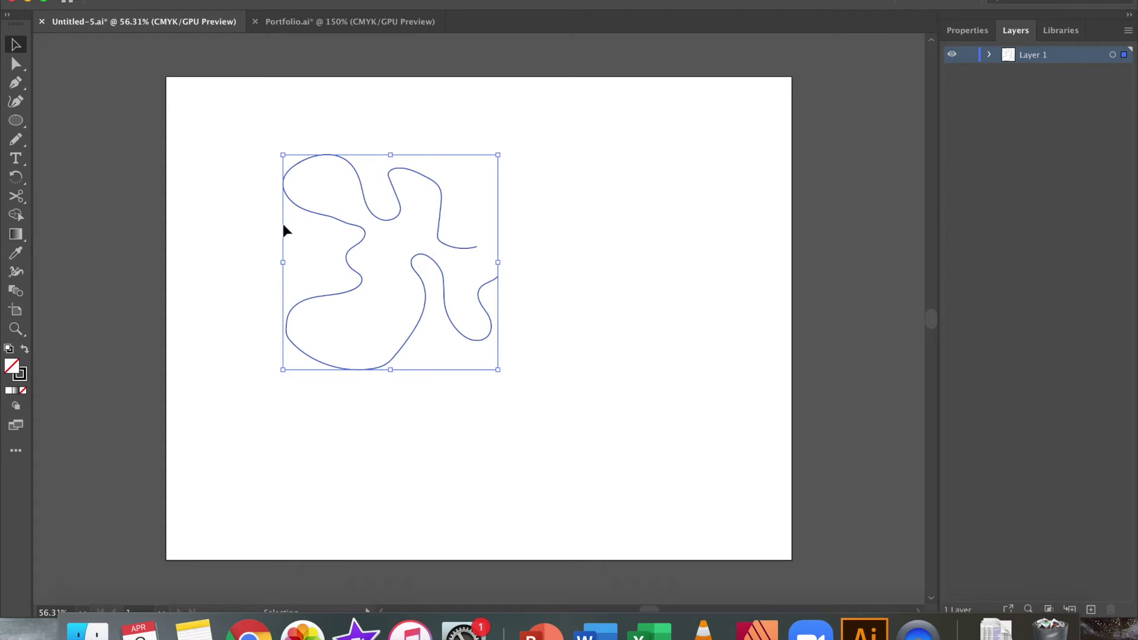
pyautogui.moveTo(500, 372); pyautogui.dragTo(593, 422)
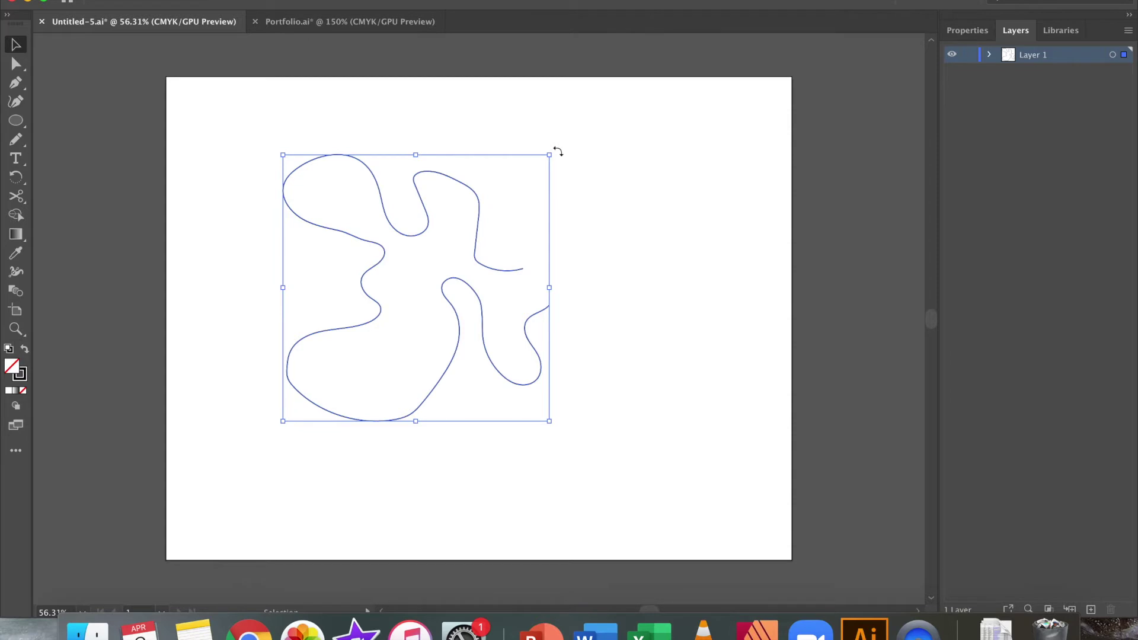
# Rotate the path about 44° clockwise by hand, then set its rotation angle to exactly 90°.
pyautogui.moveTo(556, 152); pyautogui.dragTo(609, 287)
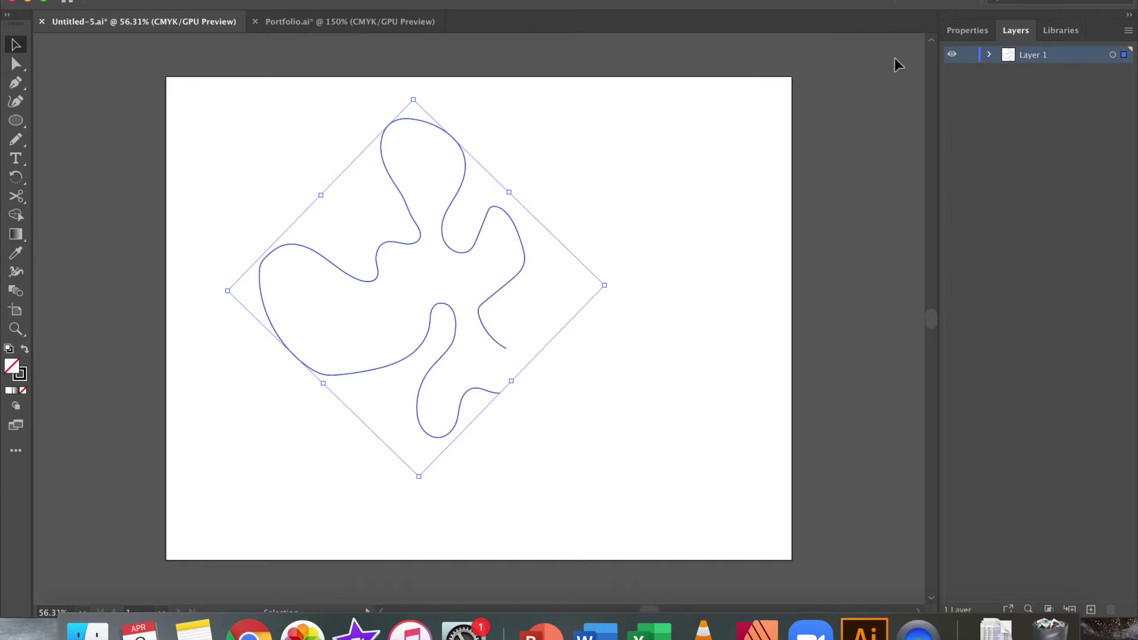
pyautogui.click(963, 33)
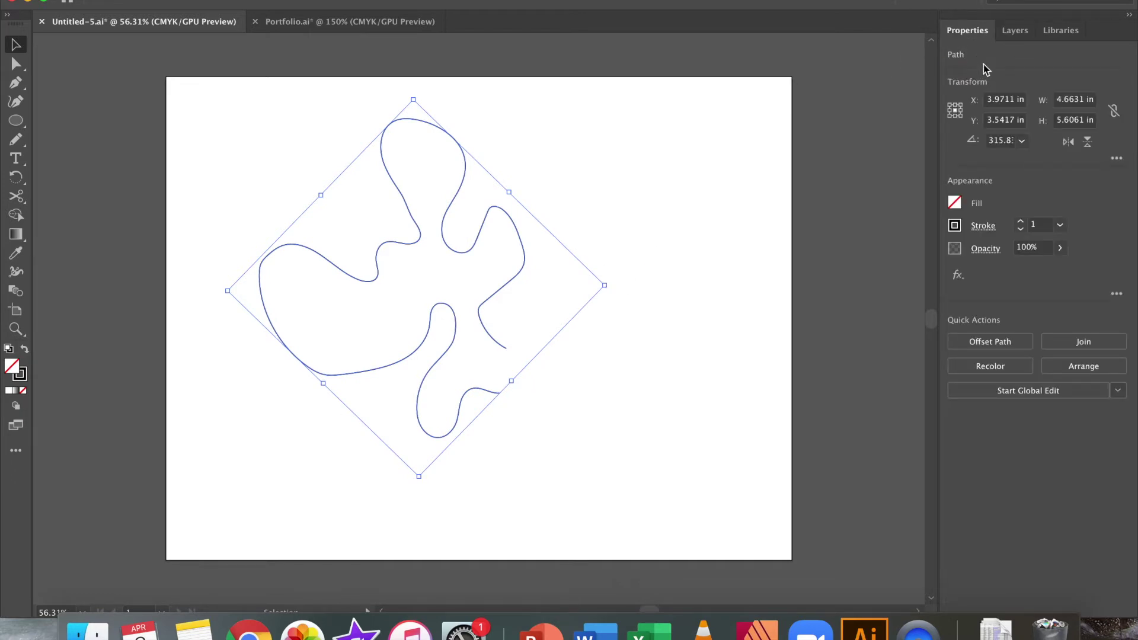
pyautogui.click(1007, 140)
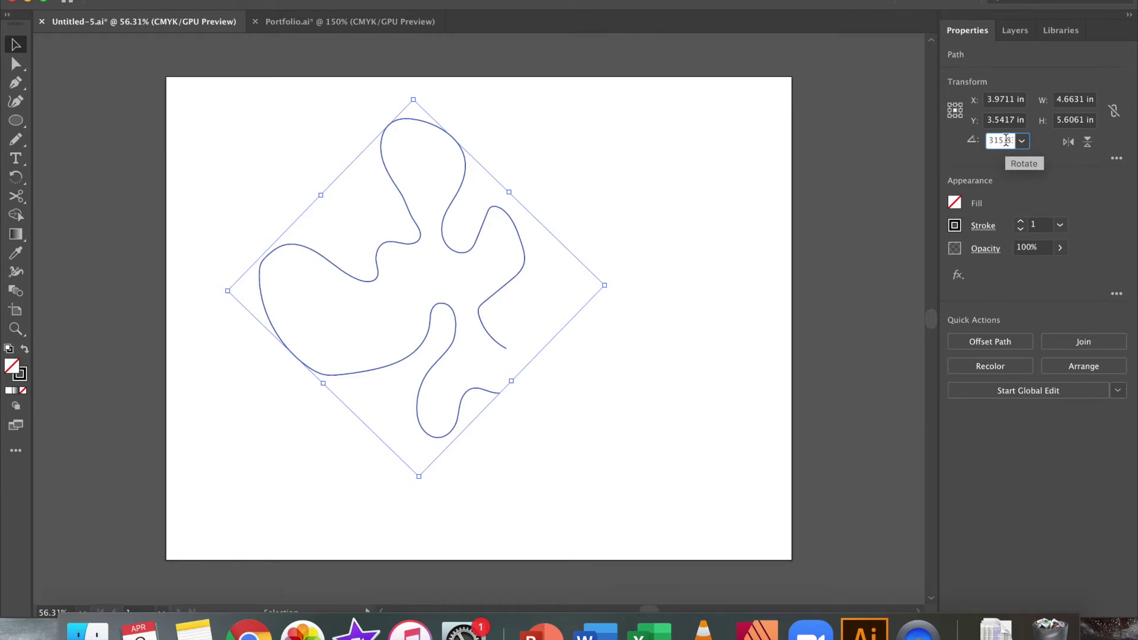
pyautogui.doubleClick(1001, 140)
pyautogui.write('90')
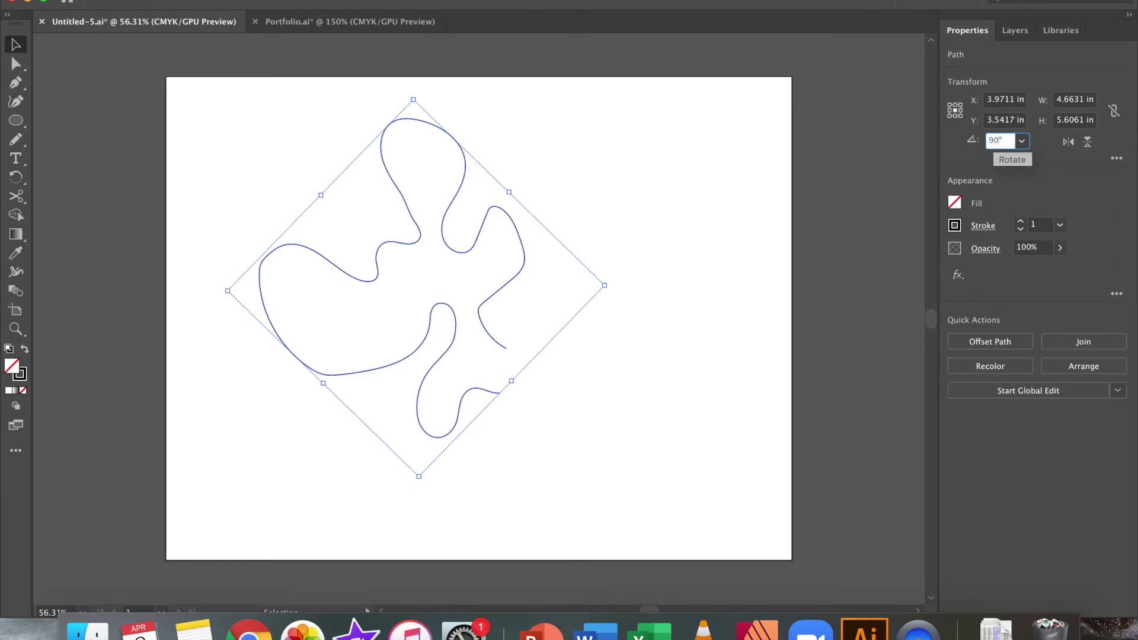
pyautogui.press('Return')
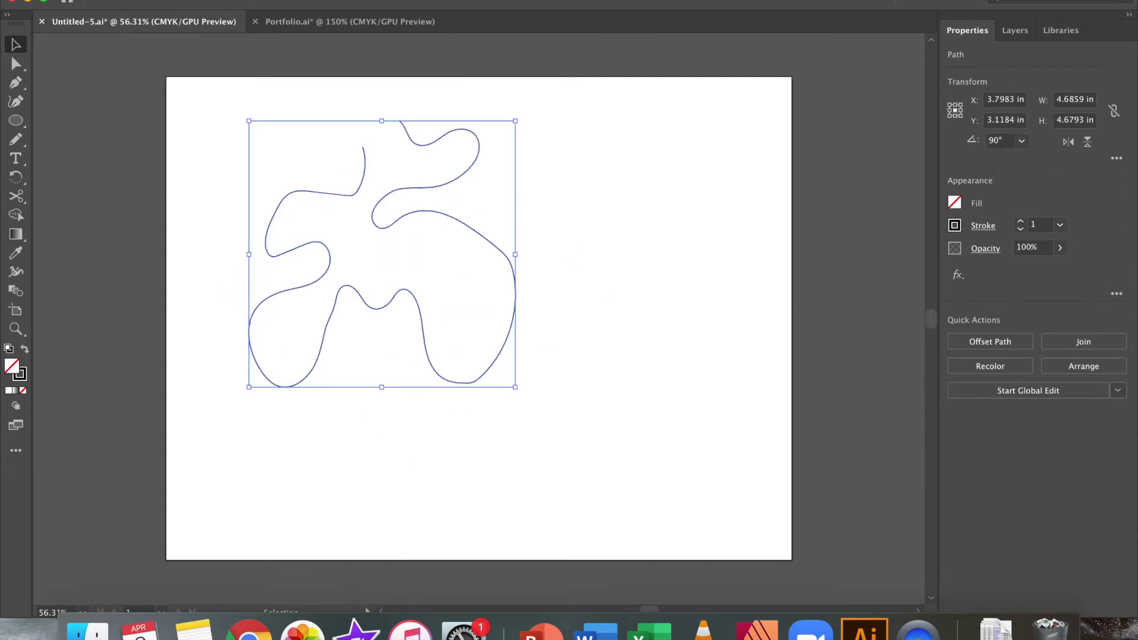
# Rotate the path freehand clockwise to an angle of about 66.6°.
pyautogui.moveTo(523, 117); pyautogui.dragTo(590, 176)
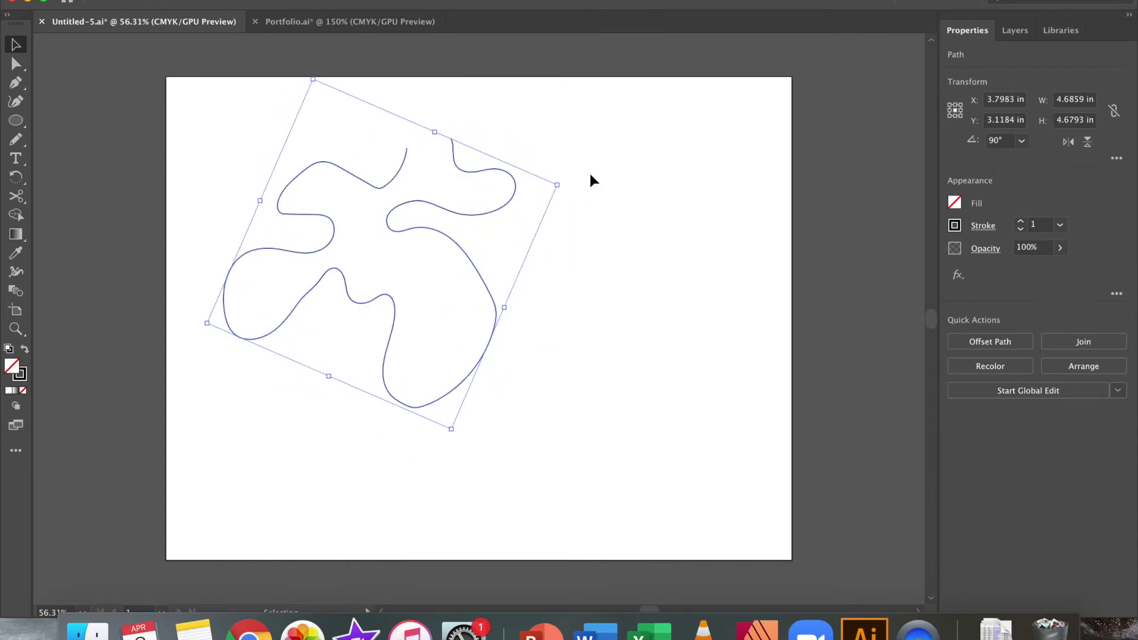
pyautogui.click(1005, 141)
pyautogui.click(994, 100)
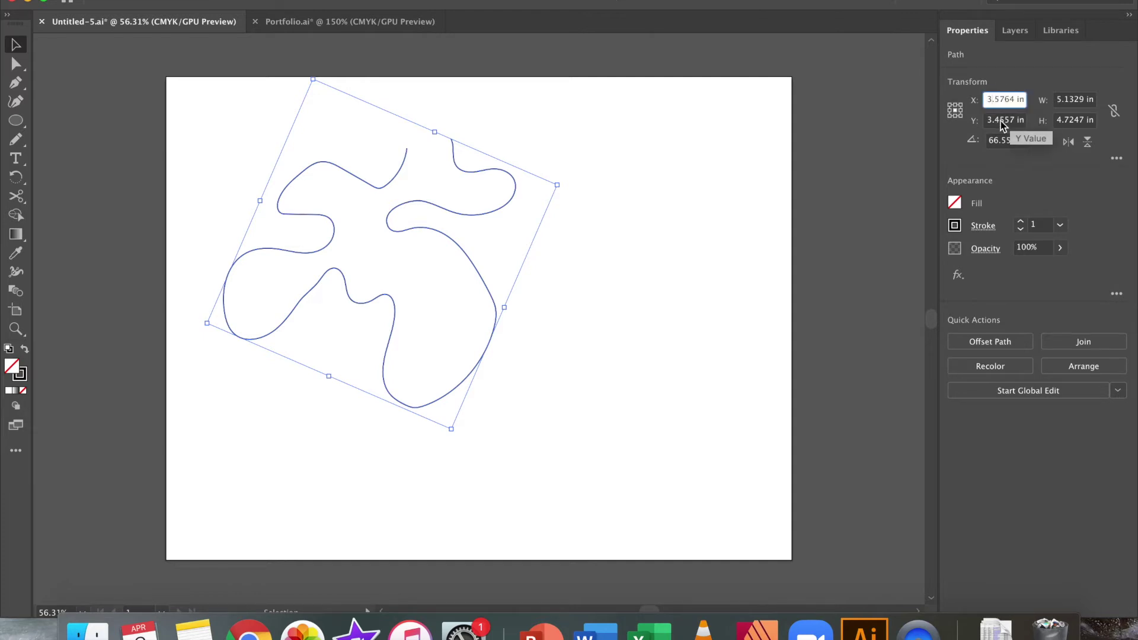
# Set the path's width and height both to 2 in.
pyautogui.click(1075, 99)
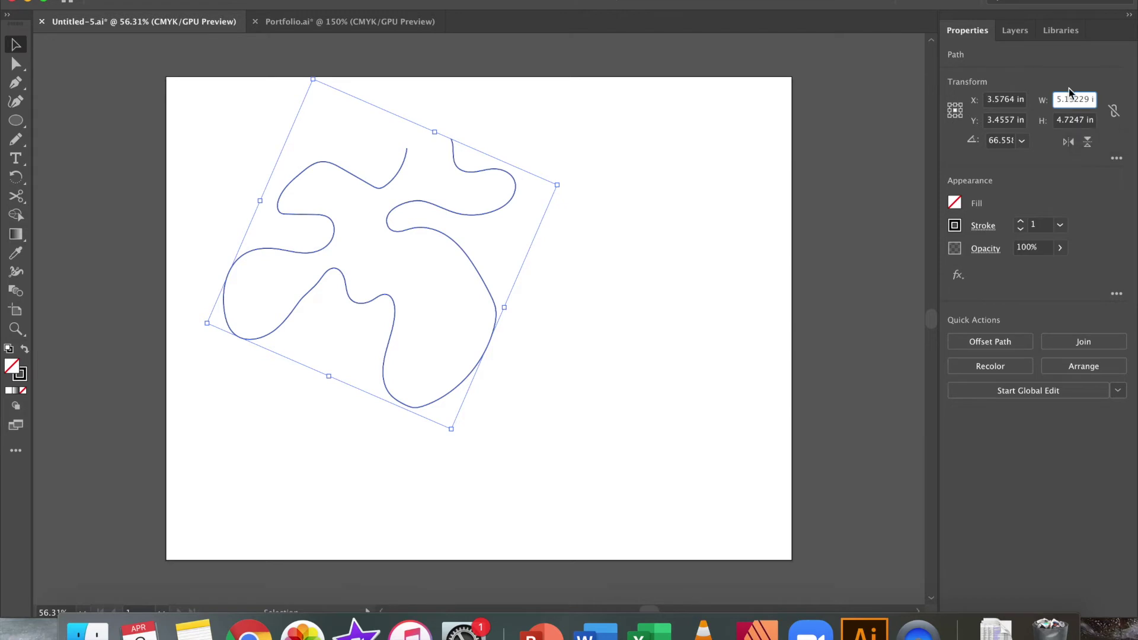
pyautogui.write('2 in')
pyautogui.press('Return')
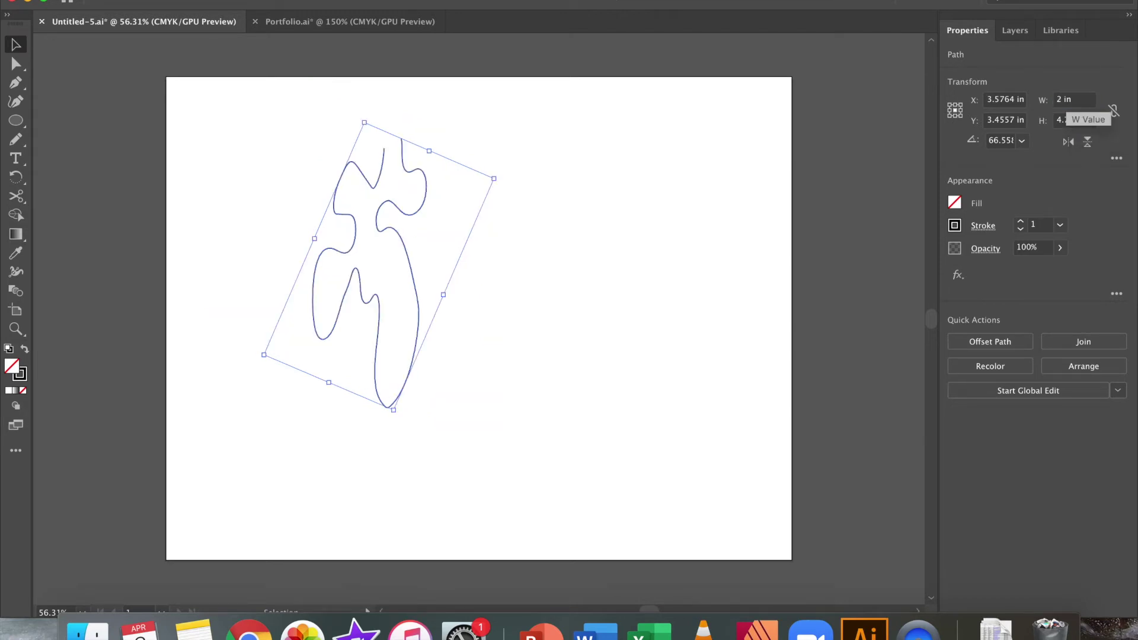
pyautogui.click(1074, 120)
pyautogui.write('2 in')
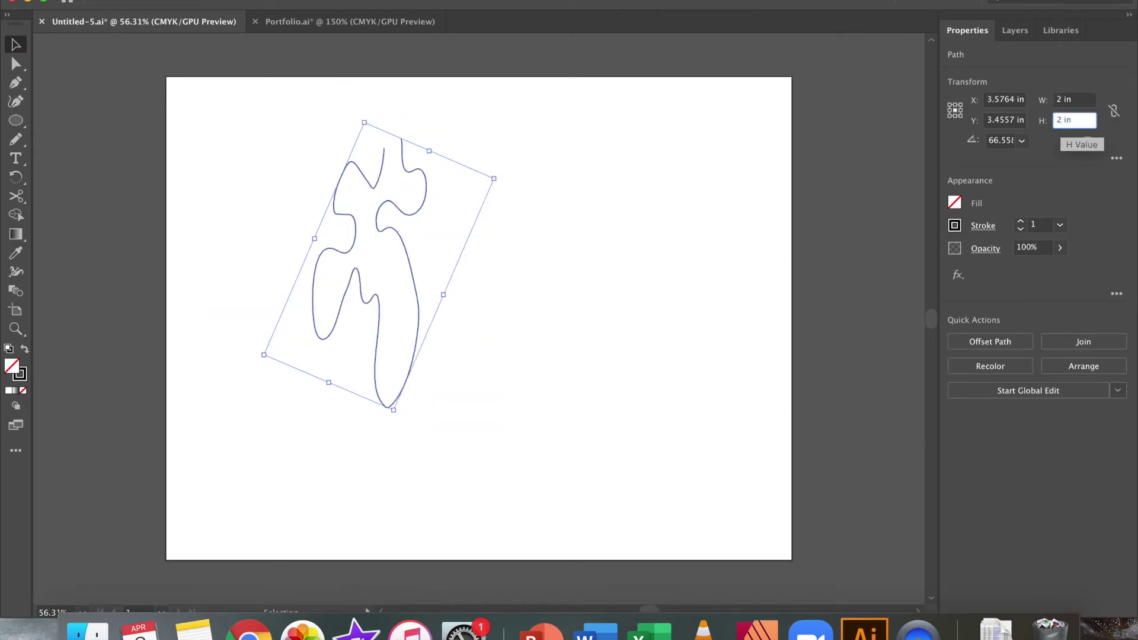
pyautogui.press('Return')
# Set the path's X position to 5 in and deselect it.
pyautogui.click(1008, 100)
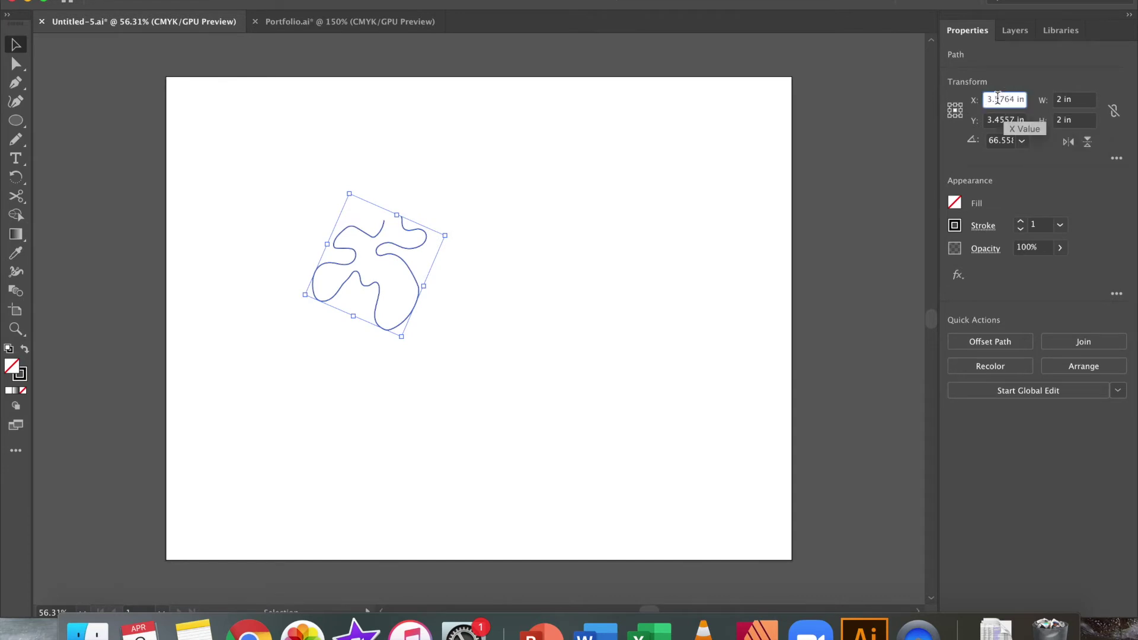
pyautogui.doubleClick(1001, 101)
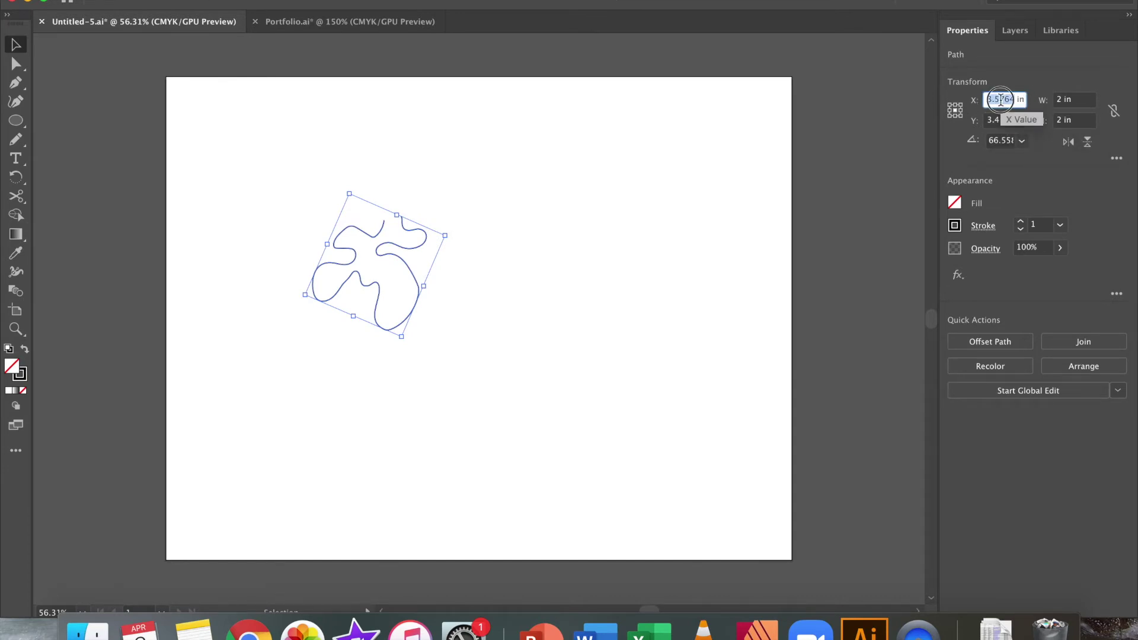
pyautogui.write('5')
pyautogui.press('Return')
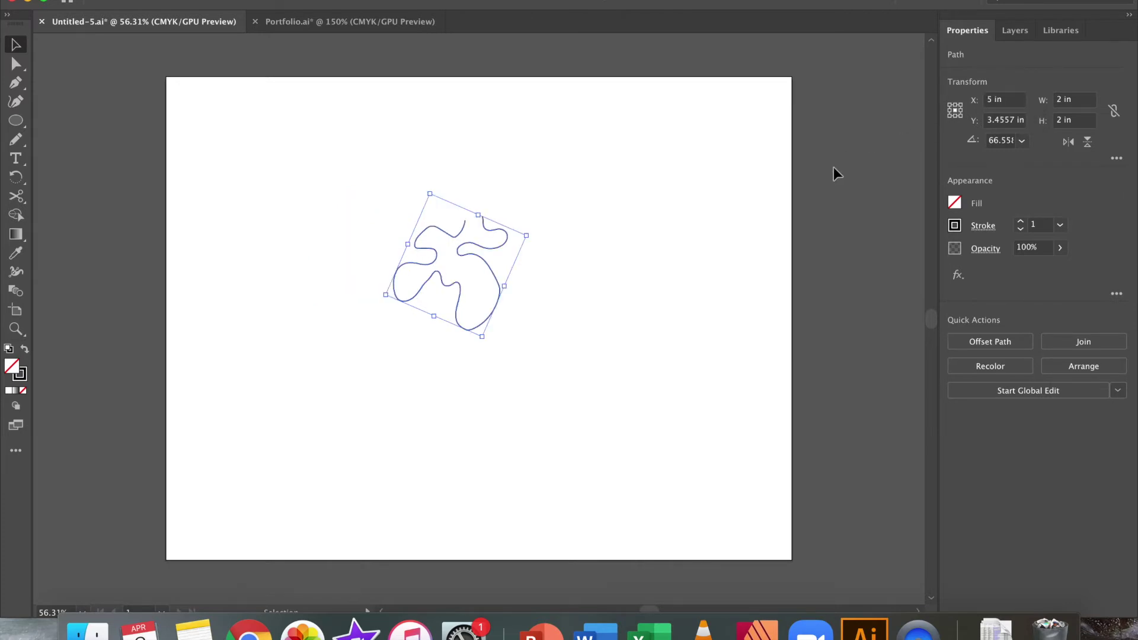
pyautogui.click(559, 317)
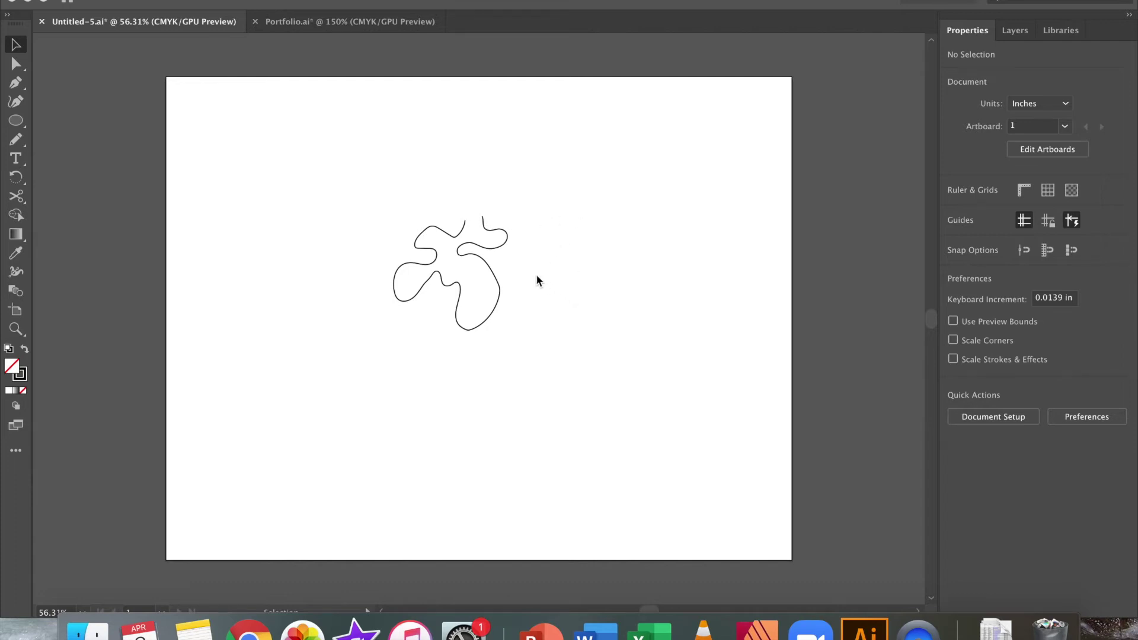
# Draw a closed straight-sided zigzag shape with eight anchor points above the freehand path using the Pen tool.
pyautogui.click(14, 86)
pyautogui.click(298, 216)
pyautogui.click(335, 179)
pyautogui.click(385, 197)
pyautogui.click(409, 169)
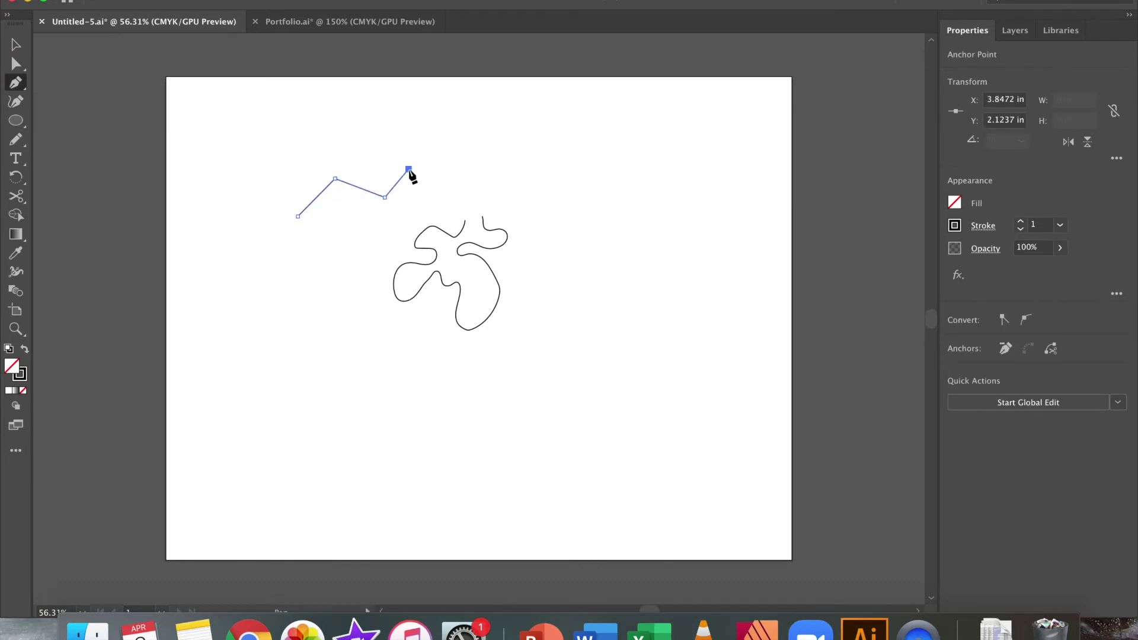
pyautogui.click(463, 181)
pyautogui.click(428, 200)
pyautogui.click(406, 227)
pyautogui.click(342, 198)
pyautogui.click(297, 216)
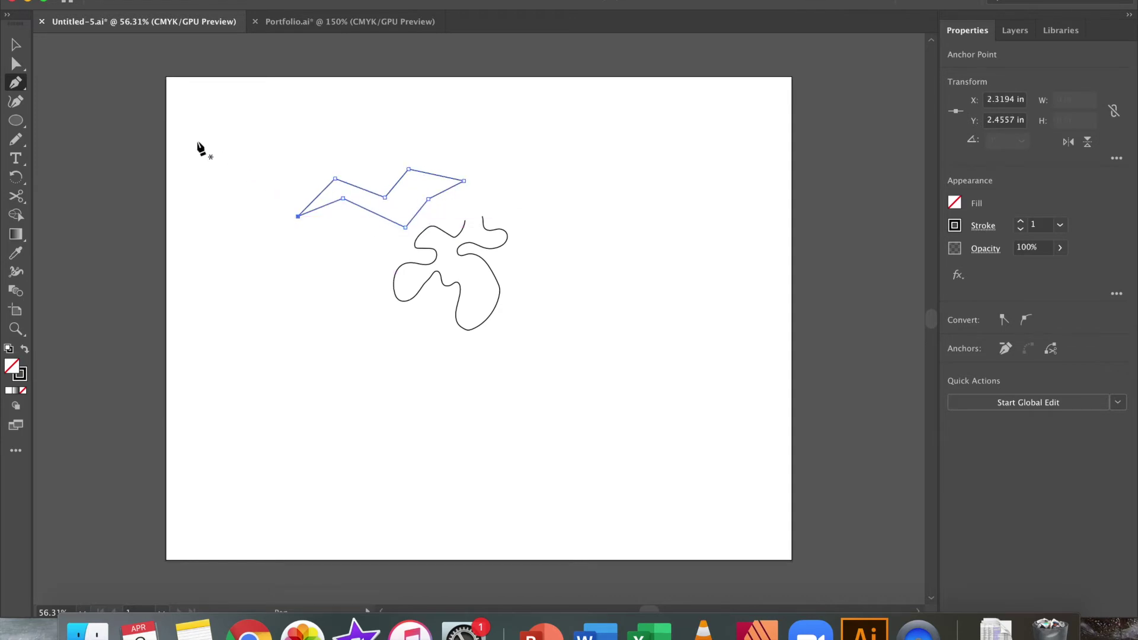
# Reshape the zigzag with Direct Selection by moving its upper-left anchor upward, then down and further left.
pyautogui.click(15, 45)
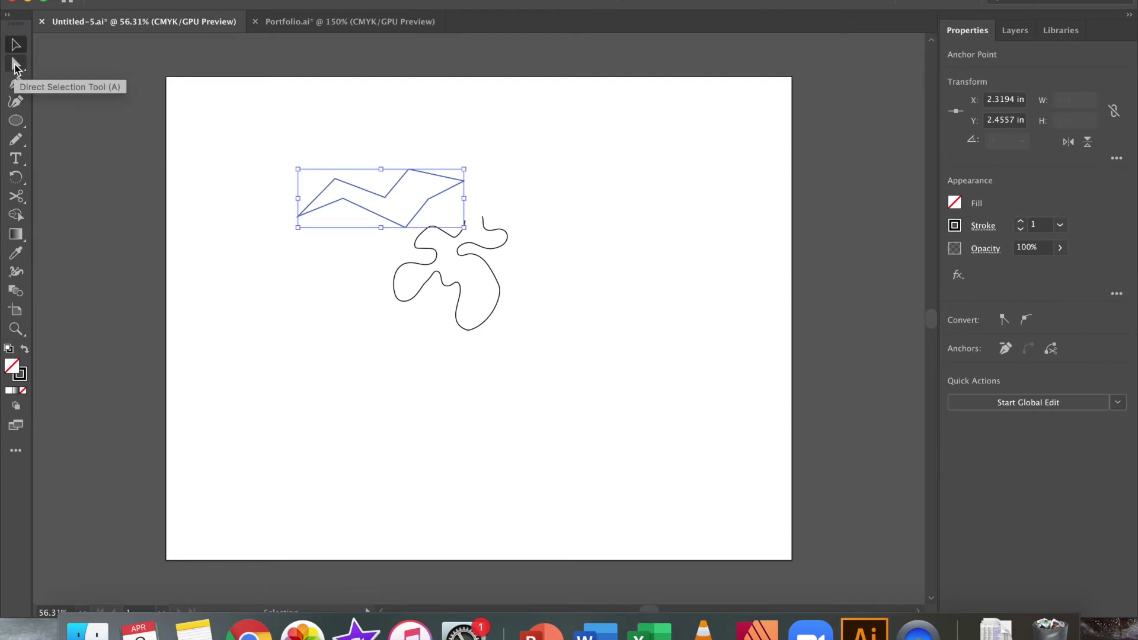
pyautogui.click(16, 65)
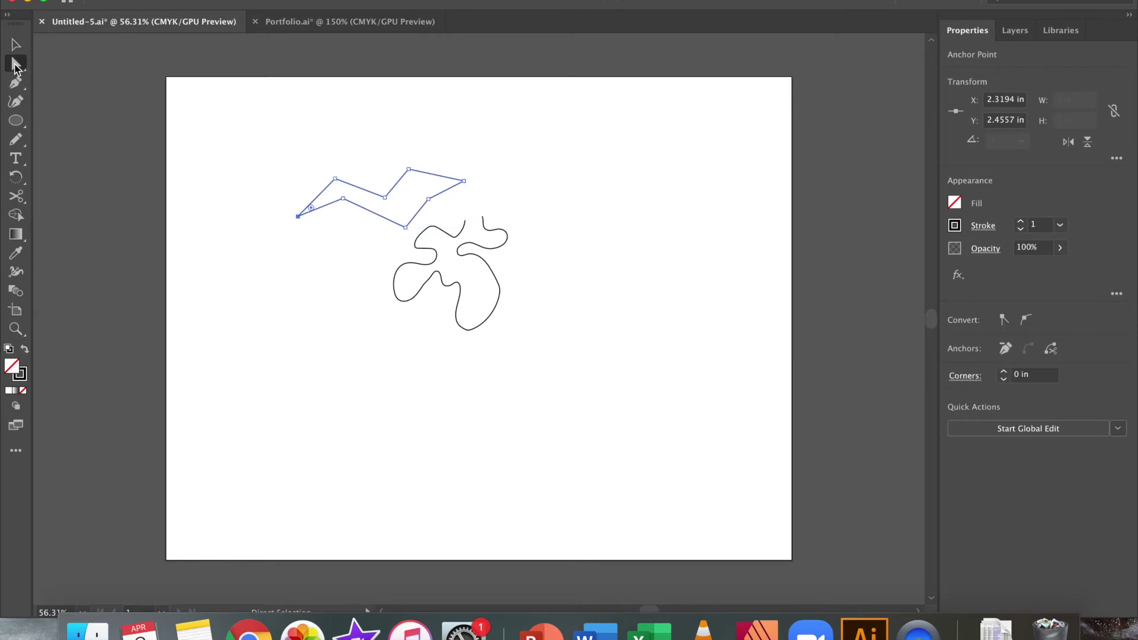
pyautogui.click(336, 179)
pyautogui.moveTo(338, 181); pyautogui.dragTo(329, 146)
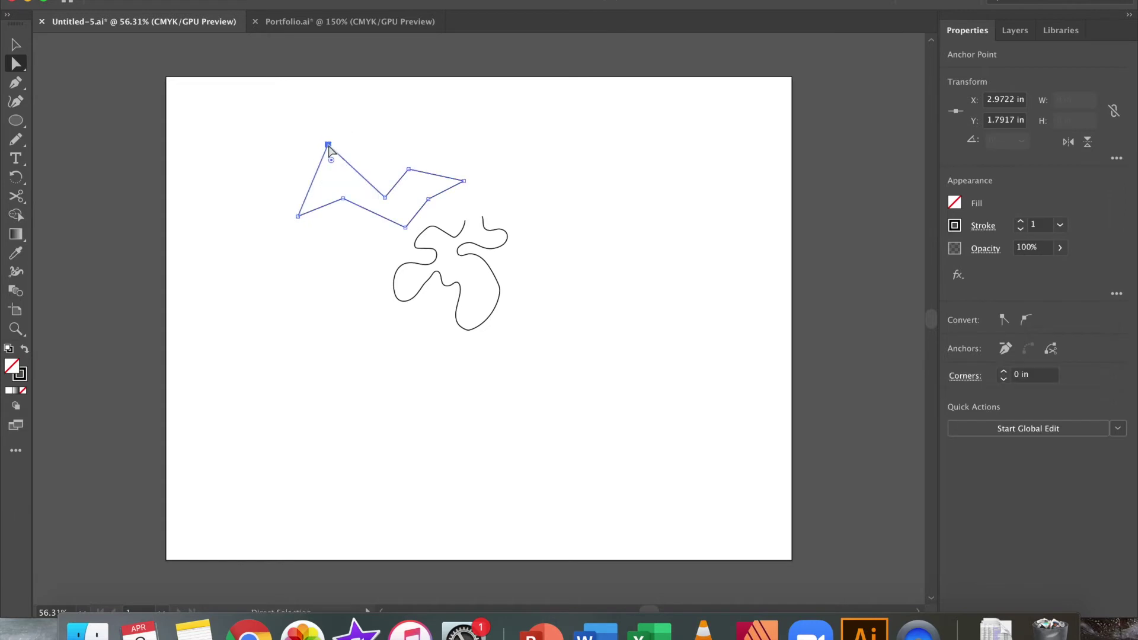
pyautogui.click(329, 147)
pyautogui.moveTo(335, 173); pyautogui.dragTo(314, 179)
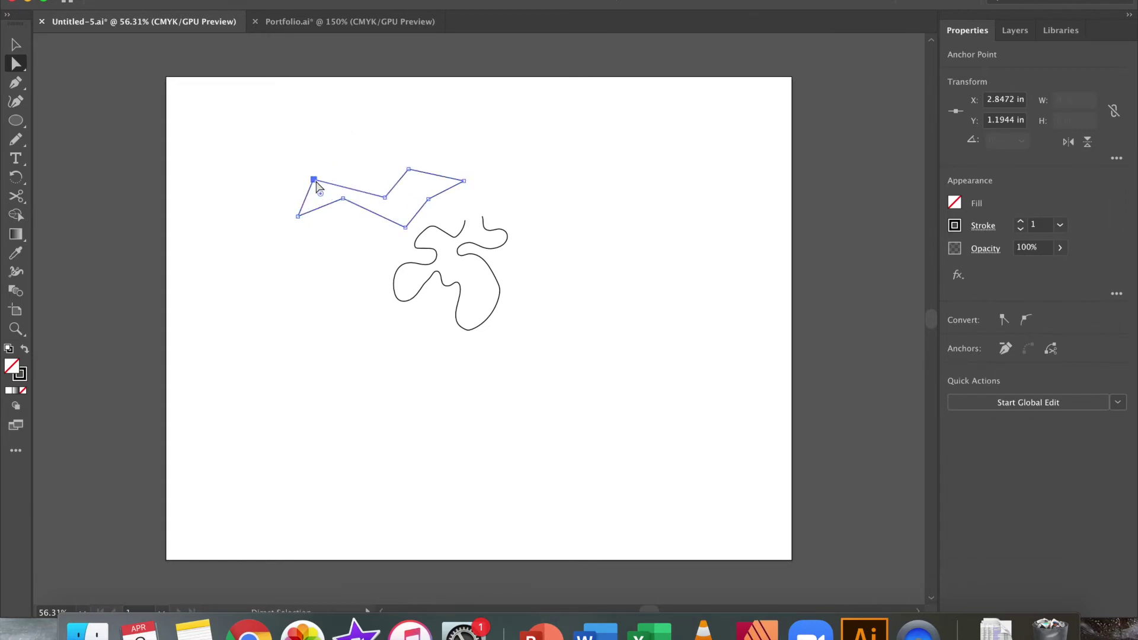
# Pull an anchor on the freehand path's right side outward to about X 6.93 in, forming a pointed spike.
pyautogui.click(435, 251)
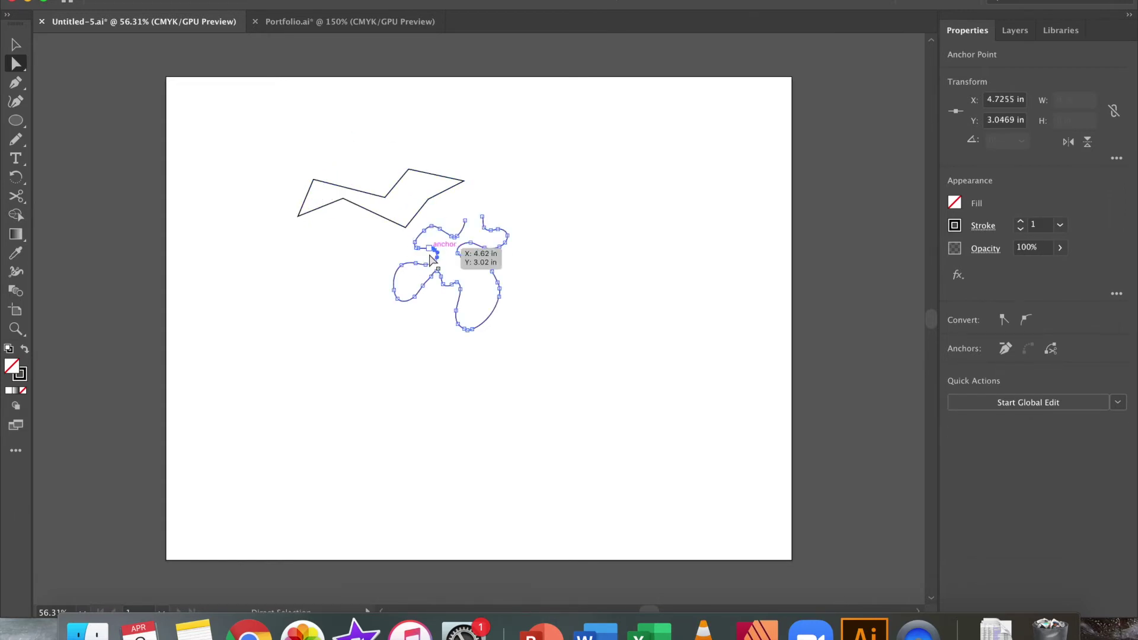
pyautogui.moveTo(495, 274); pyautogui.dragTo(561, 272)
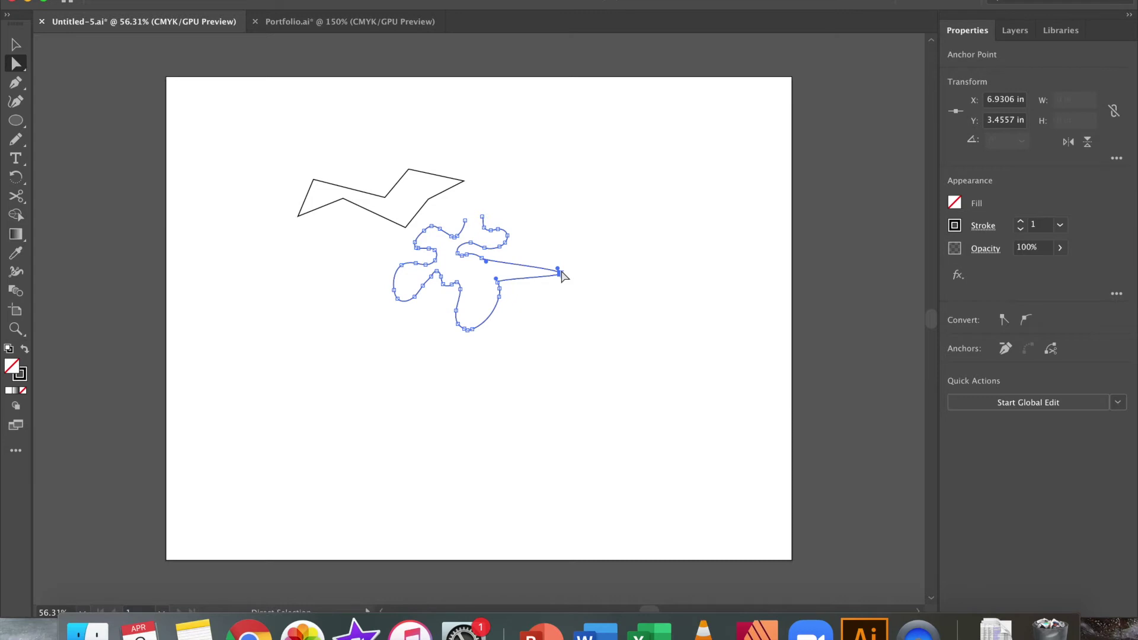
pyautogui.moveTo(560, 273); pyautogui.dragTo(562, 277)
# Delete the spike's tip anchor and the two anchors below it with the Delete Anchor Point tool.
pyautogui.press('-')
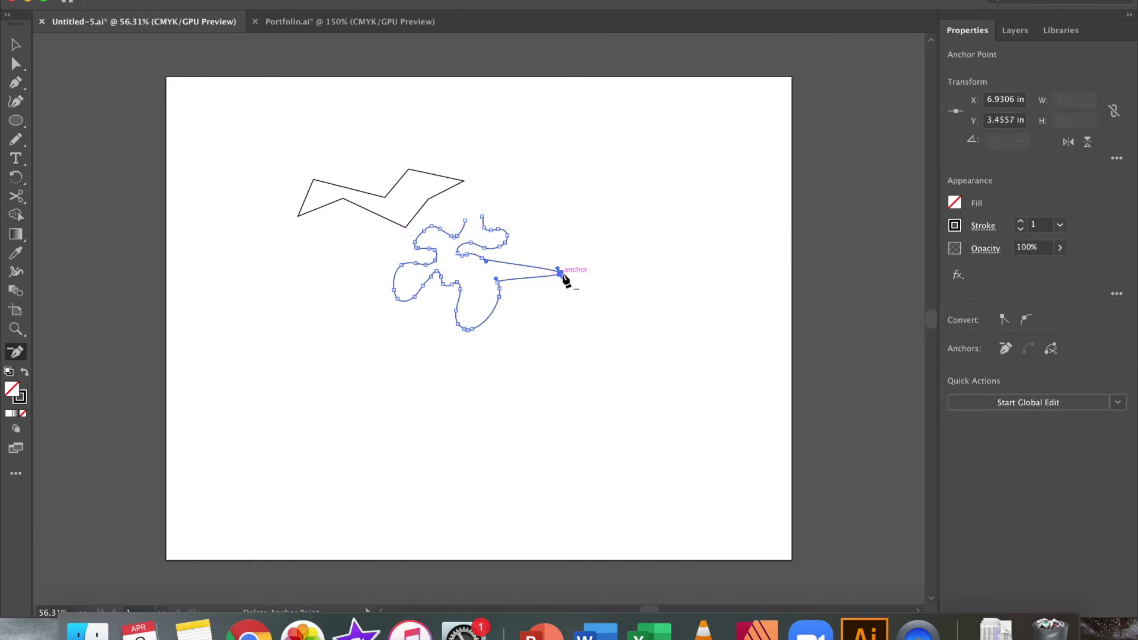
pyautogui.click(560, 273)
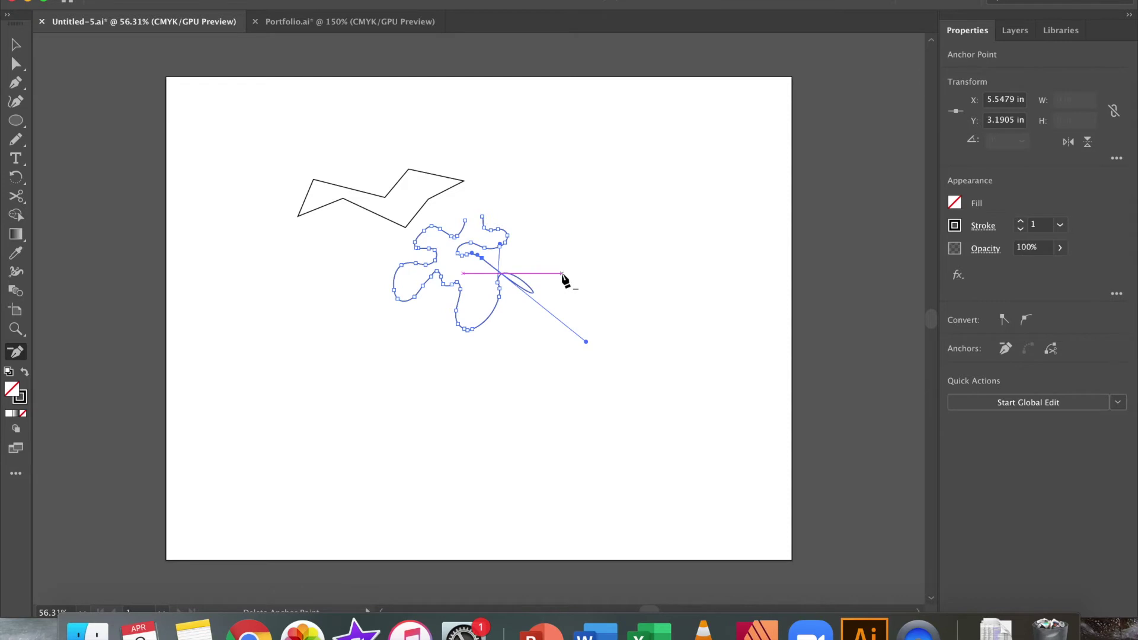
pyautogui.click(501, 283)
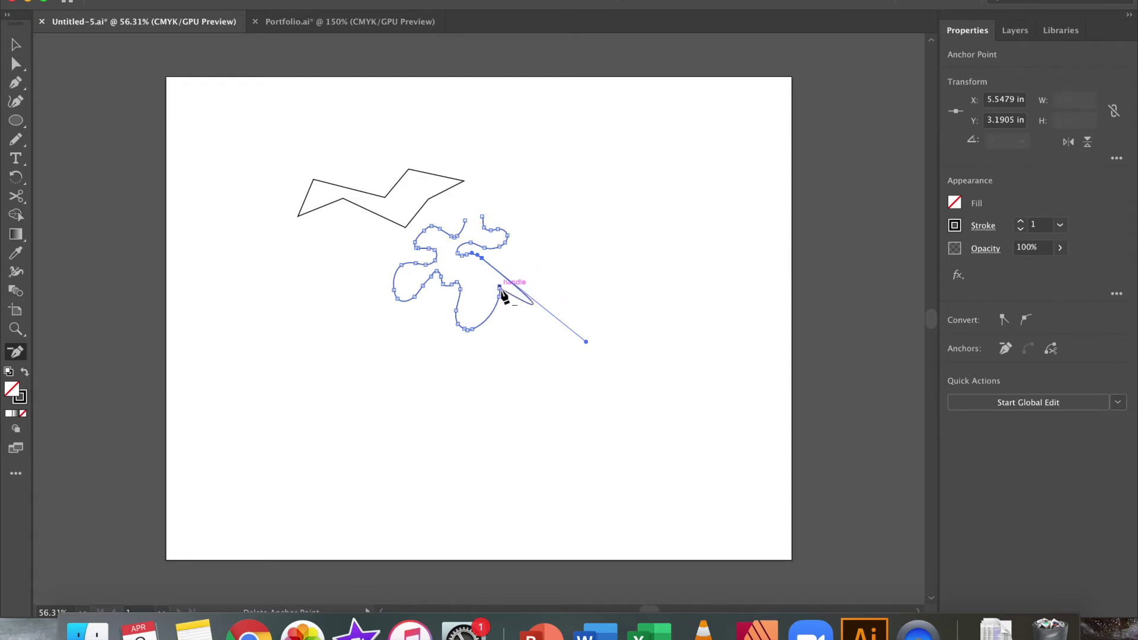
pyautogui.click(501, 298)
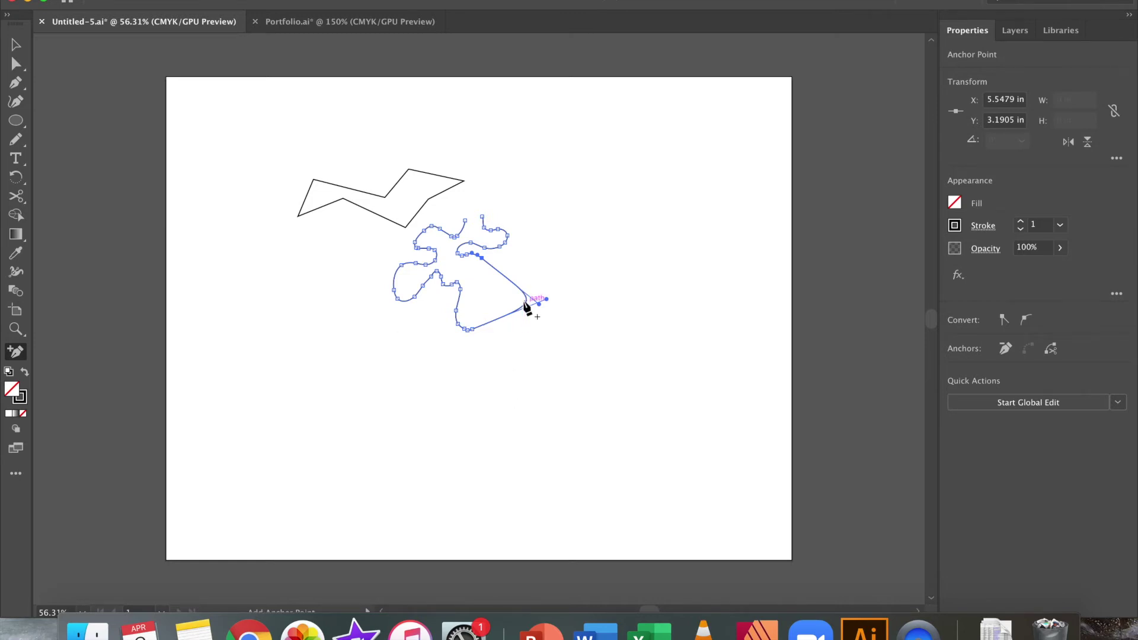
# Add an anchor on the freehand path's right side, move it to about X 6.92, Y 3.07 in, and adjust its lower direction handle.
pyautogui.click(512, 283)
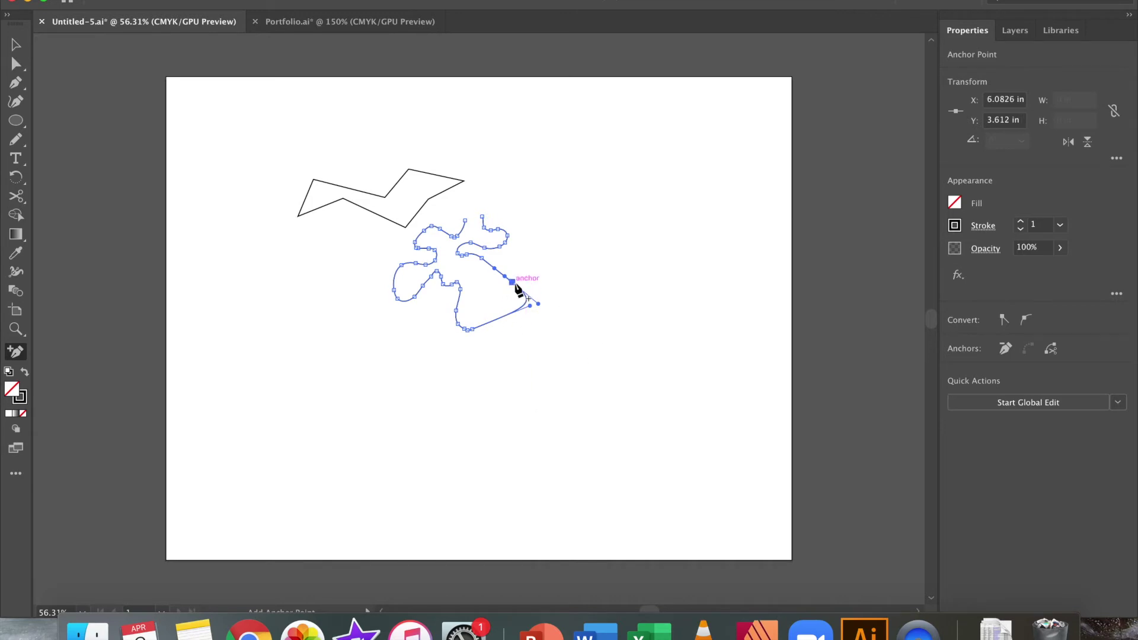
pyautogui.press('a')
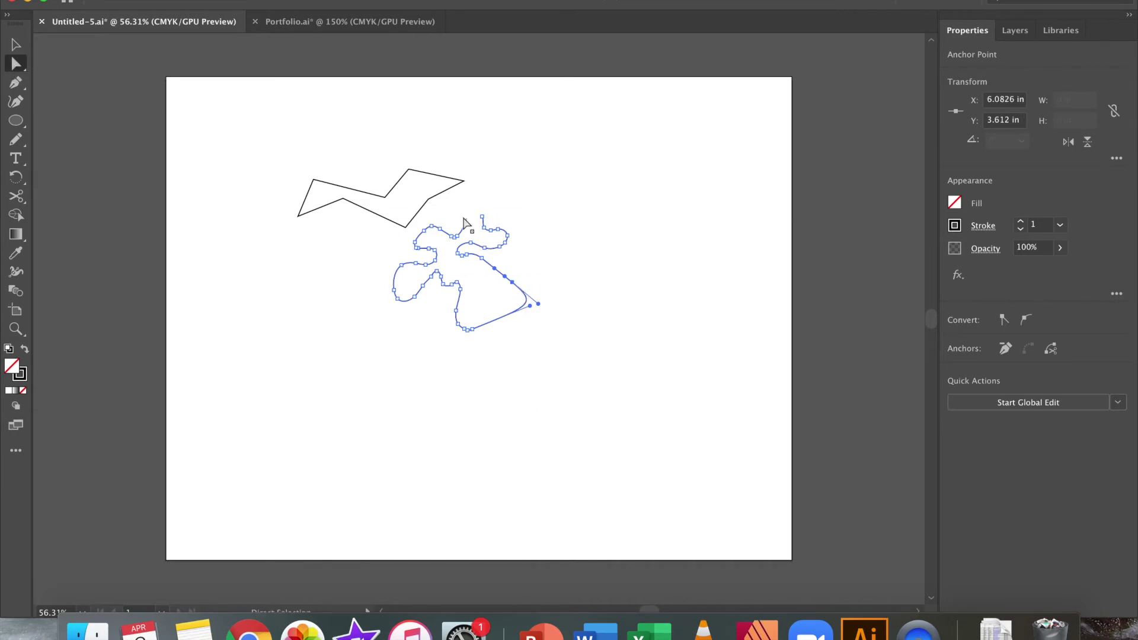
pyautogui.moveTo(501, 279); pyautogui.dragTo(560, 251)
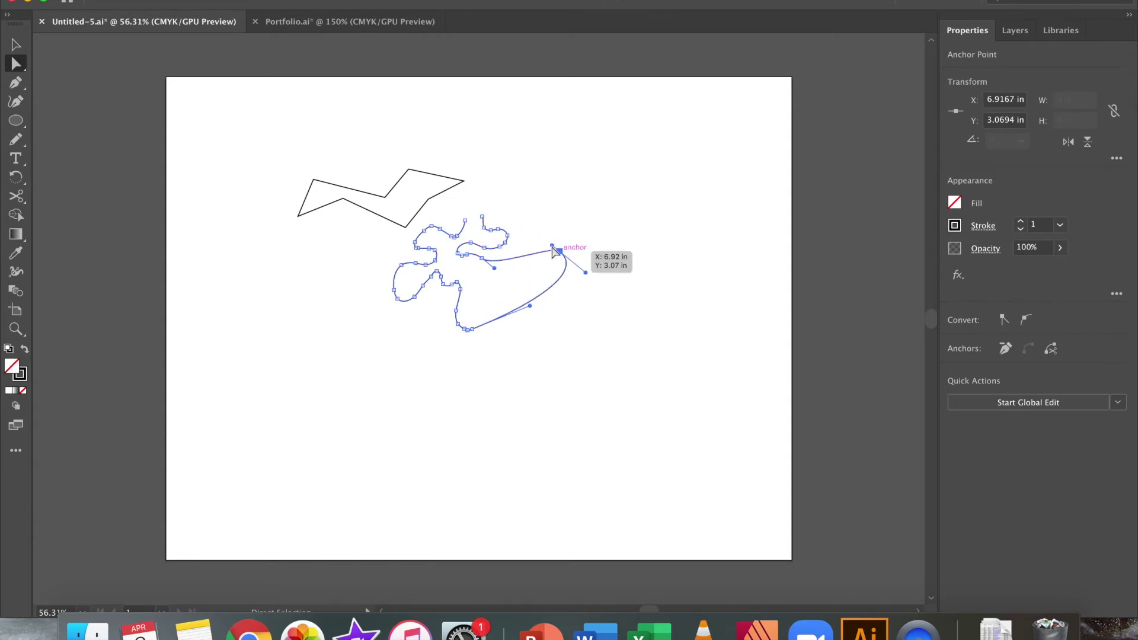
pyautogui.moveTo(586, 273)
pyautogui.mouseDown()
pyautogui.moveTo(591, 353)
pyautogui.moveTo(540, 402)
pyautogui.moveTo(495, 367)
pyautogui.moveTo(537, 307)
pyautogui.moveTo(579, 265)
pyautogui.moveTo(646, 276)
pyautogui.moveTo(587, 322)
pyautogui.moveTo(558, 304)
pyautogui.moveTo(577, 278)
pyautogui.mouseUp()
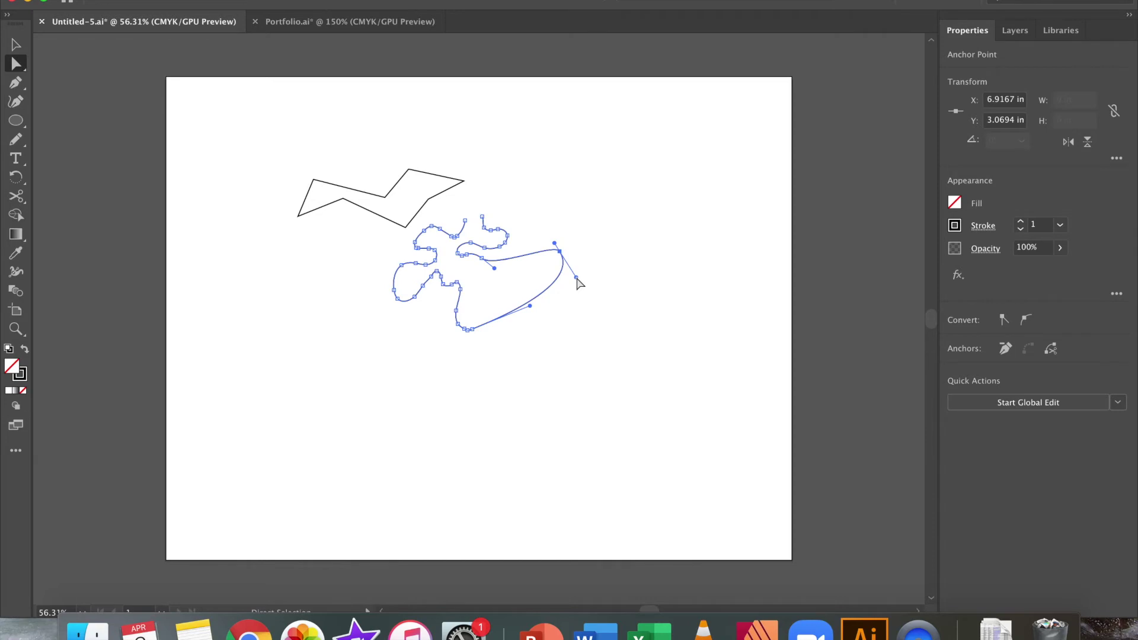
pyautogui.click(215, 419)
# Draw an ellipse about 2.47 by 0.99 in below the zigzag and a circle about 1.82 in across below the freehand path.
pyautogui.press('l')
pyautogui.scroll(1, 215, 418)
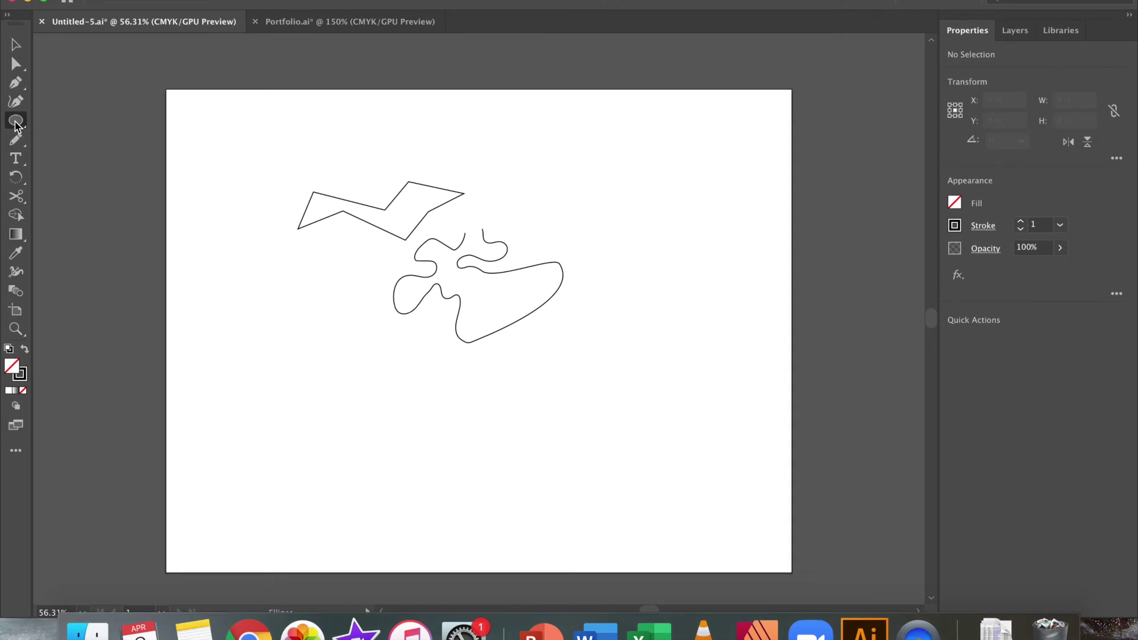
pyautogui.moveTo(254, 342); pyautogui.dragTo(394, 399)
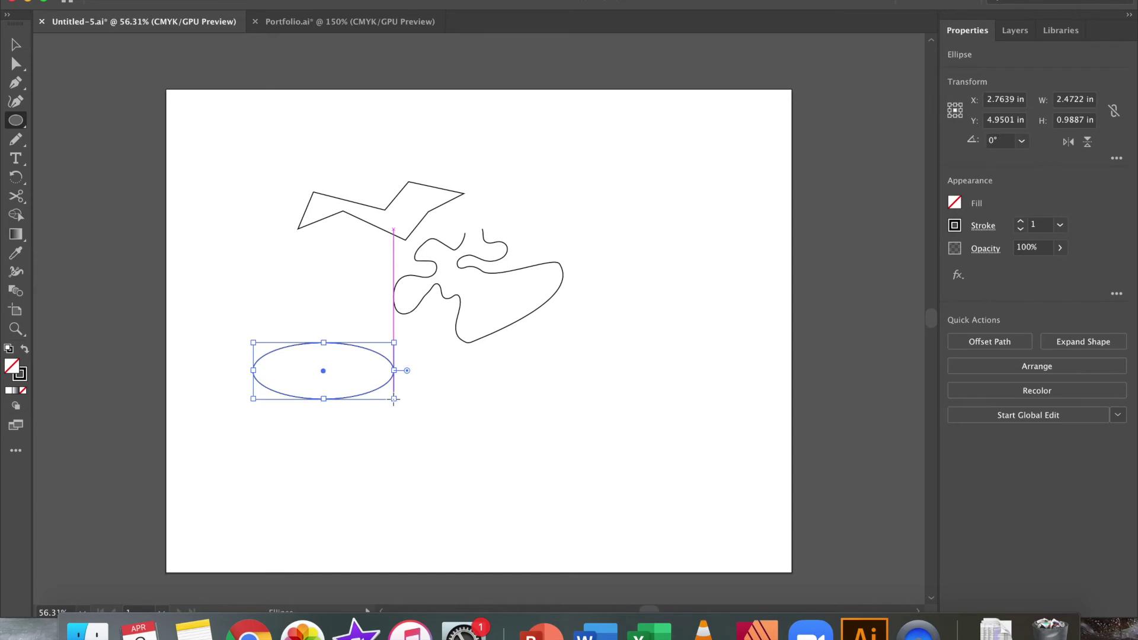
pyautogui.moveTo(454, 392); pyautogui.dragTo(558, 471)
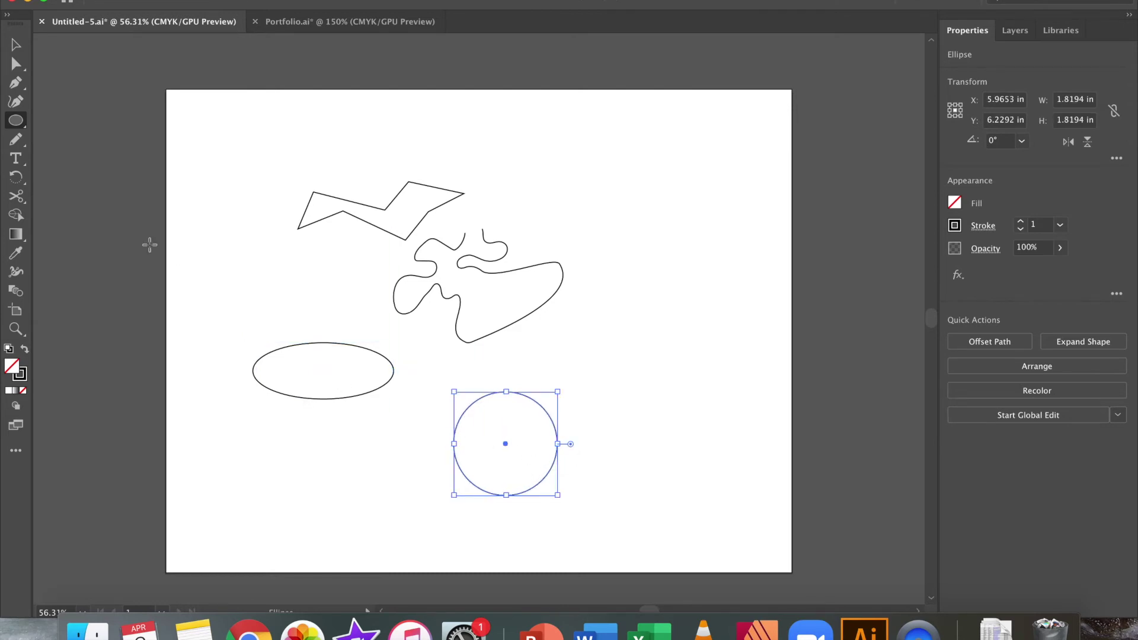
# Draw a five-pointed star about 1.06 in wide beside the freehand path with the Star tool, leaving it deselected.
pyautogui.click(15, 122)
pyautogui.moveTo(16, 121); pyautogui.dragTo(104, 179)
pyautogui.moveTo(621, 300); pyautogui.dragTo(644, 325)
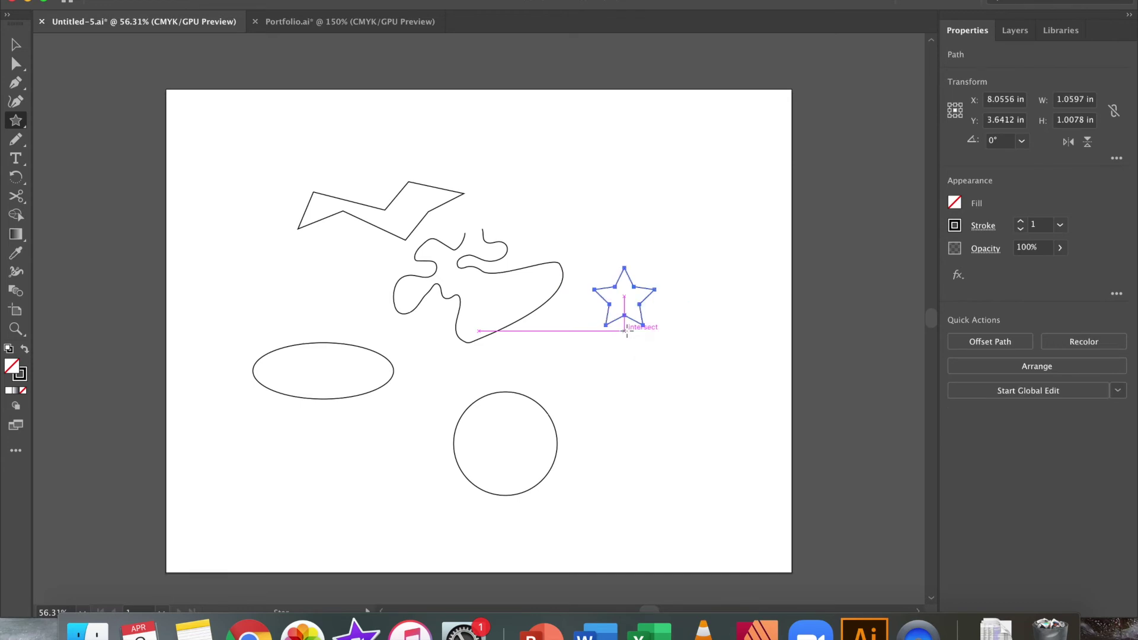
pyautogui.press('v')
pyautogui.click(547, 326)
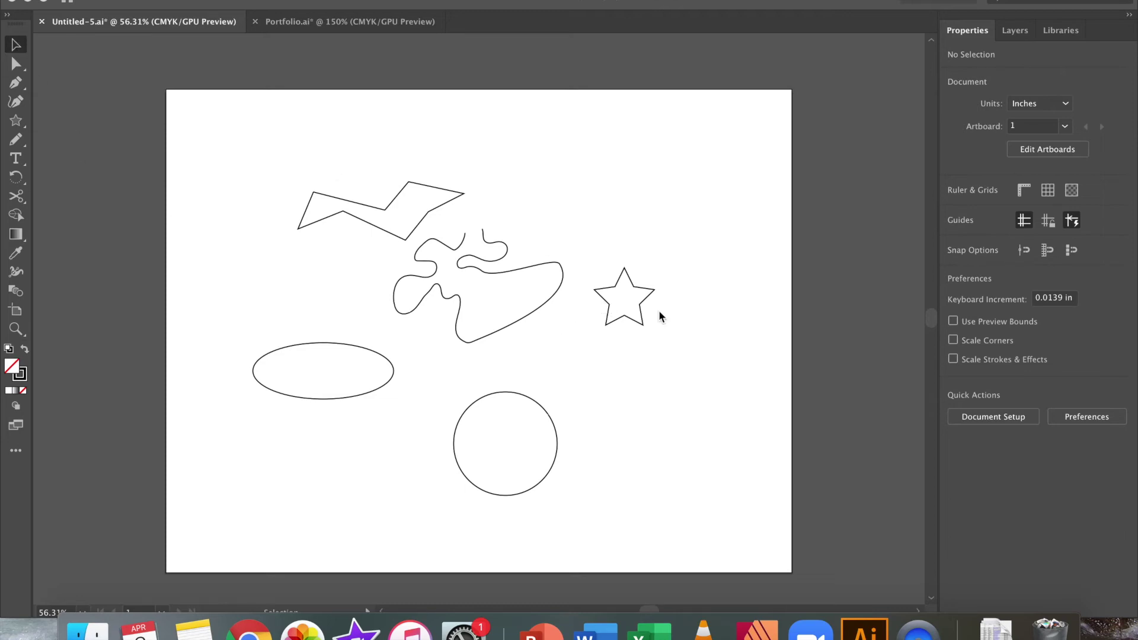
# Fill the star with bright yellow, hex EEF40B.
pyautogui.click(640, 311)
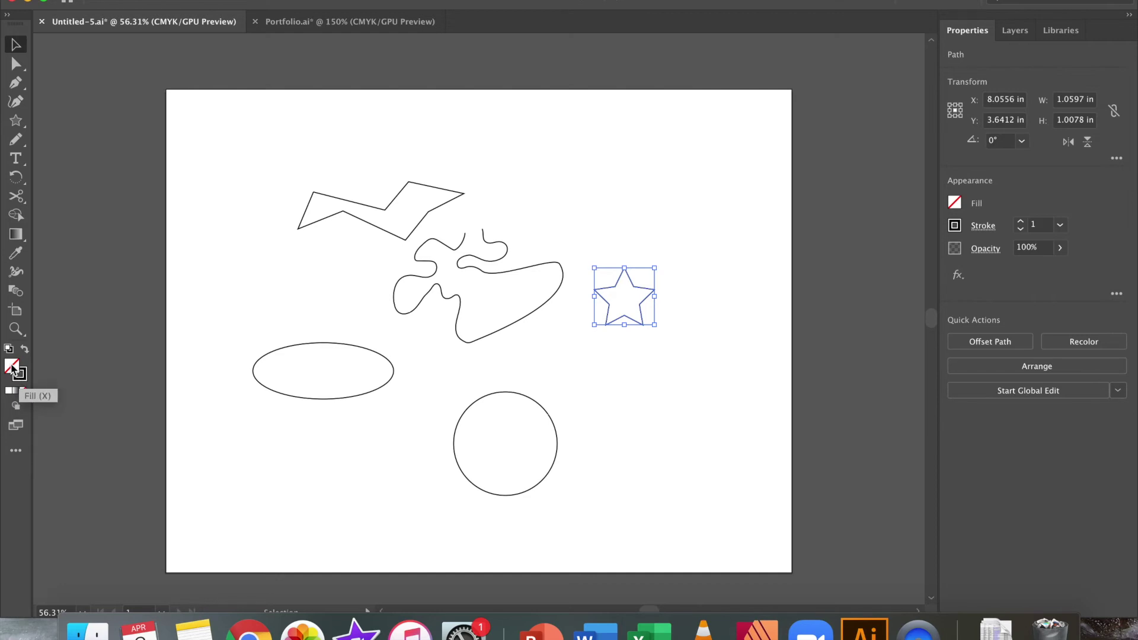
pyautogui.doubleClick(12, 368)
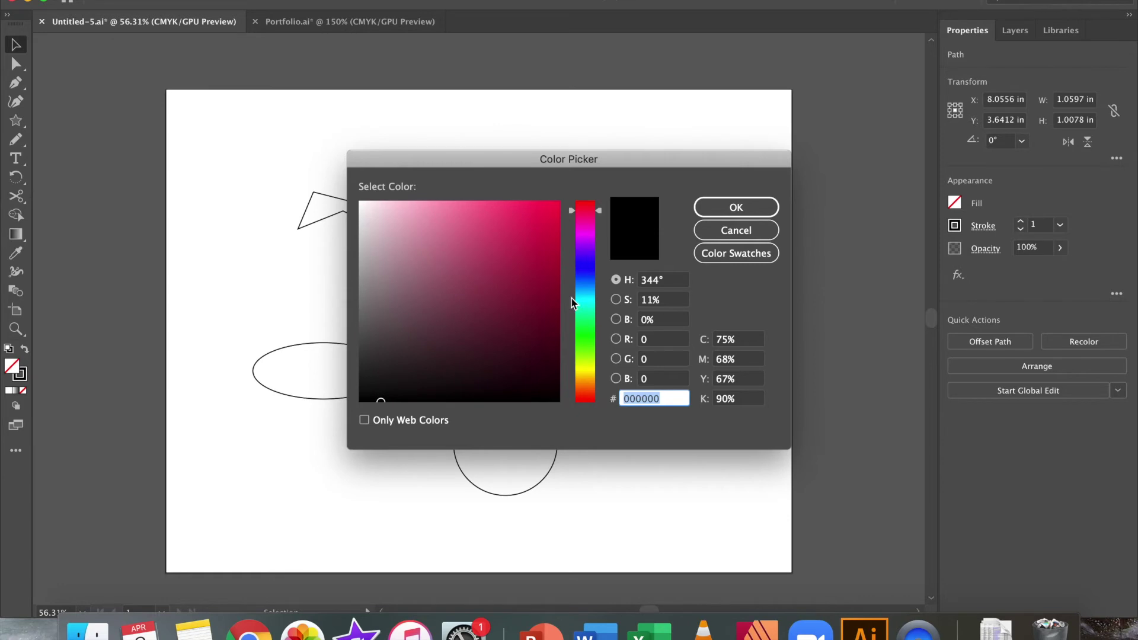
pyautogui.click(587, 369)
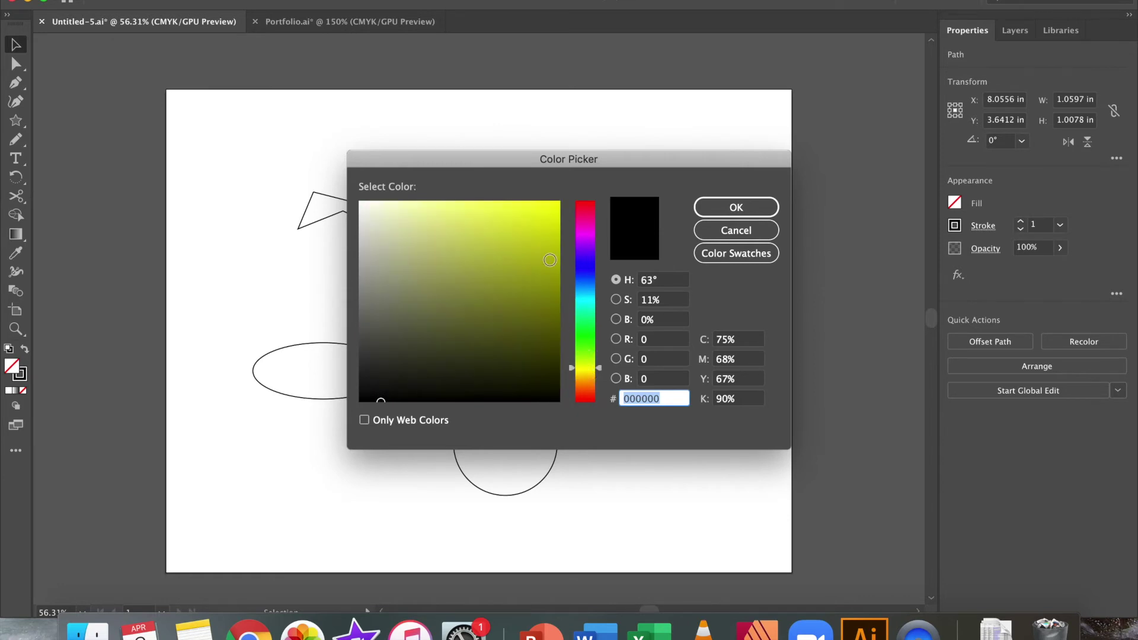
pyautogui.click(553, 208)
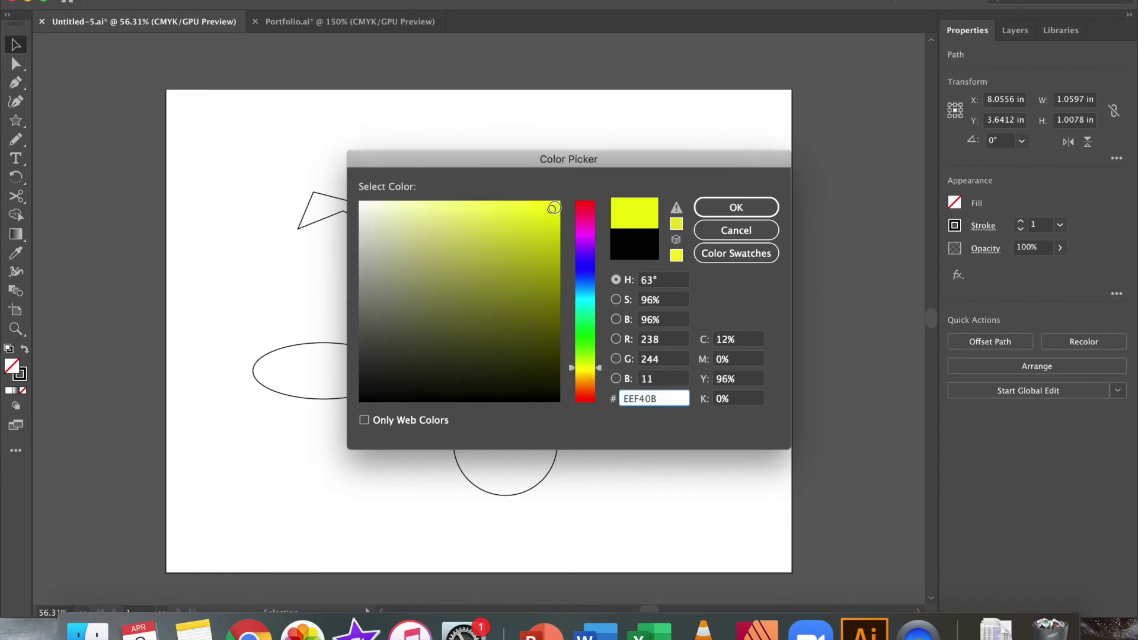
pyautogui.click(737, 208)
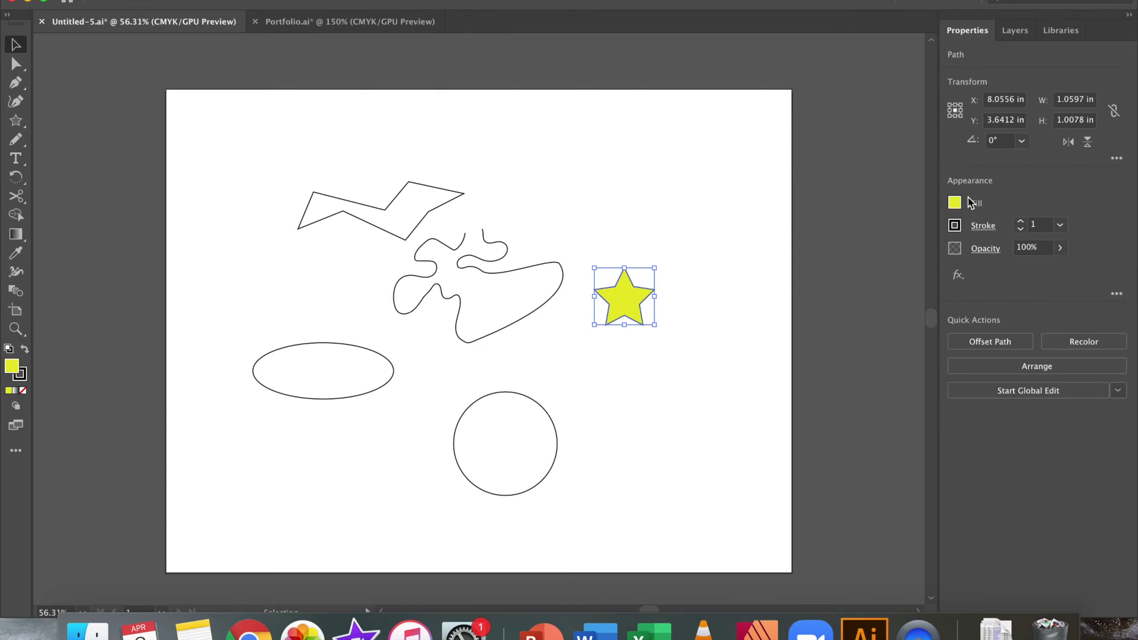
# Give the star a magenta stroke from the swatches and deselect it.
pyautogui.click(955, 226)
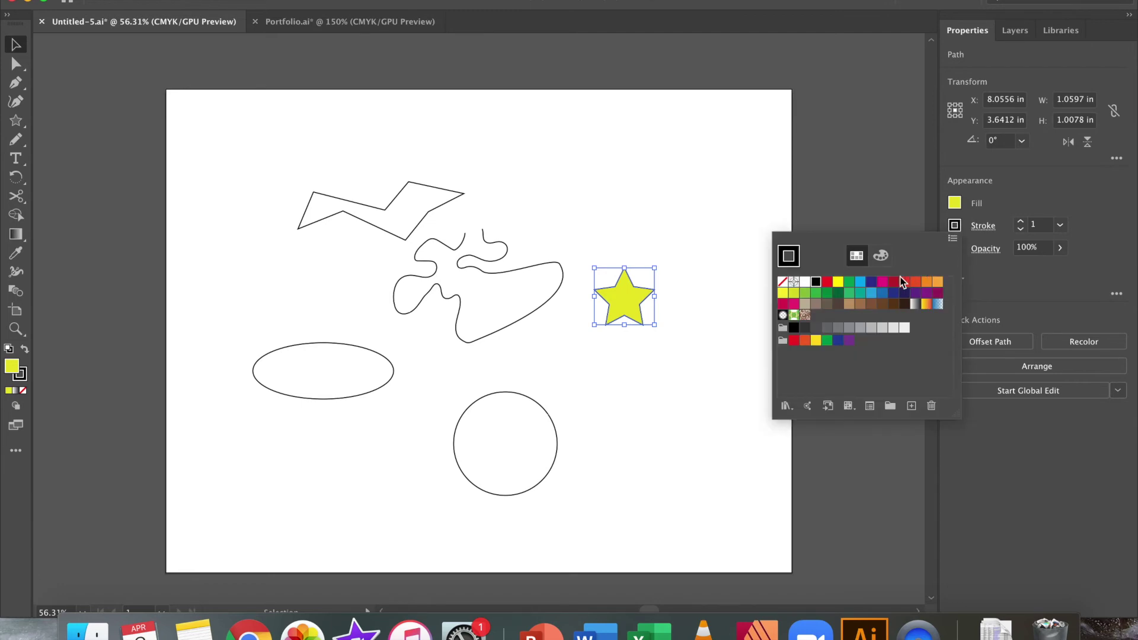
pyautogui.click(883, 282)
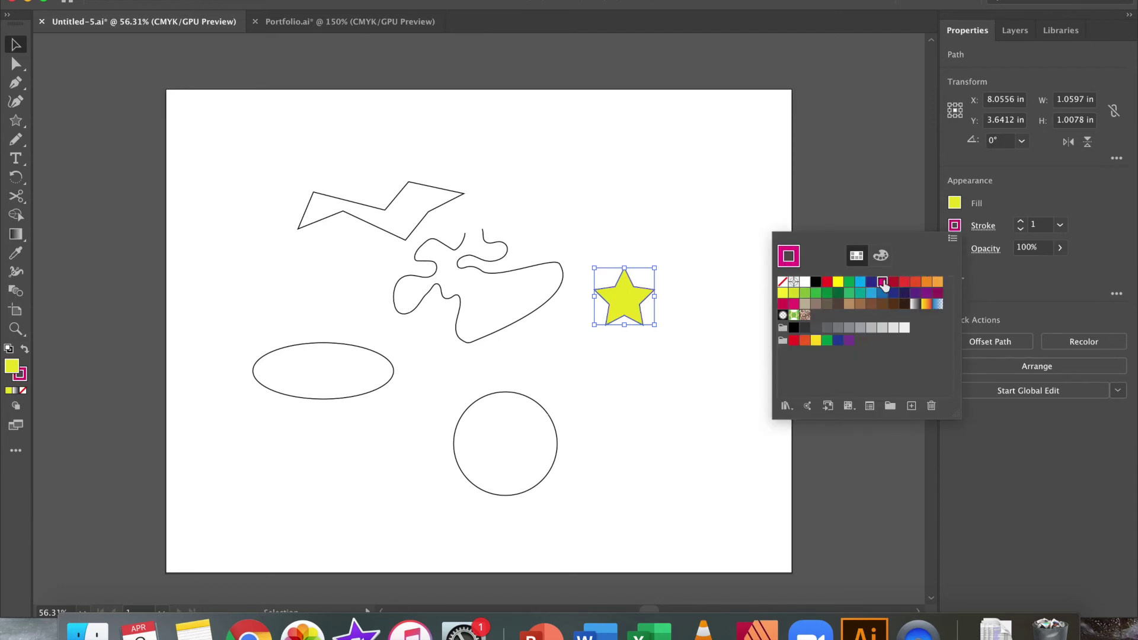
pyautogui.click(691, 214)
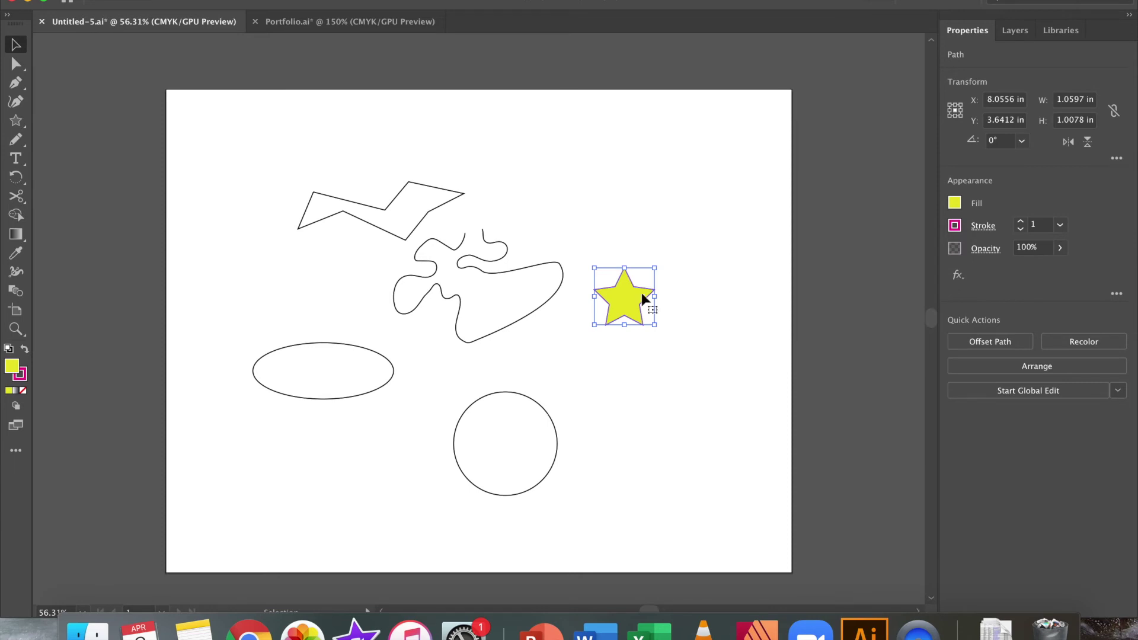
pyautogui.click(689, 334)
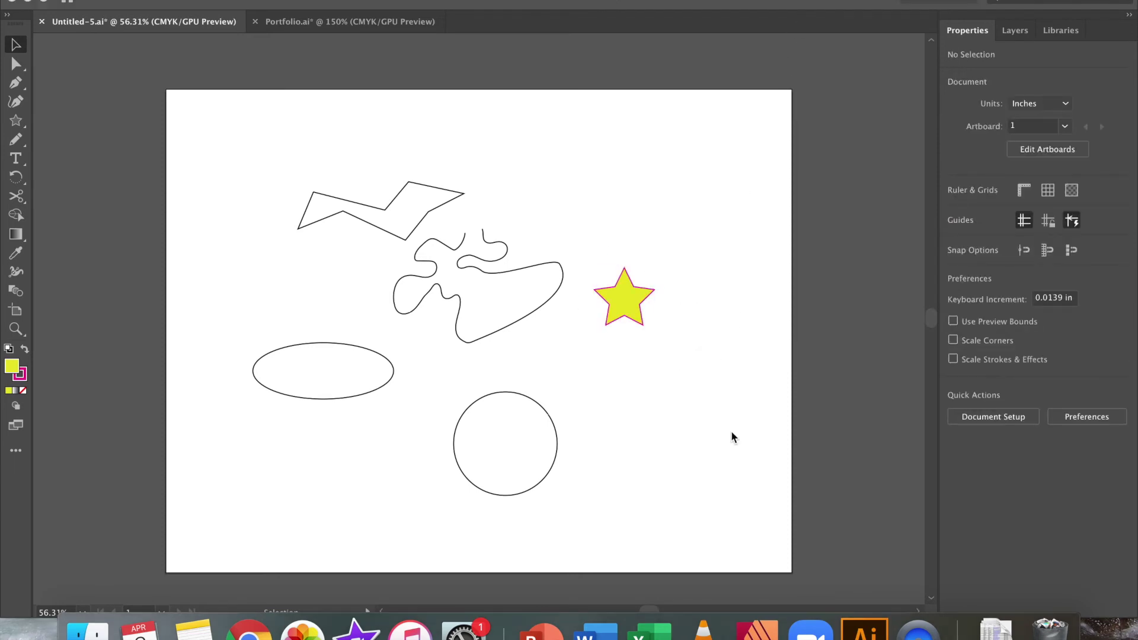
# Copy the star's fill and stroke onto the circle with the Eyedropper tool.
pyautogui.click(557, 441)
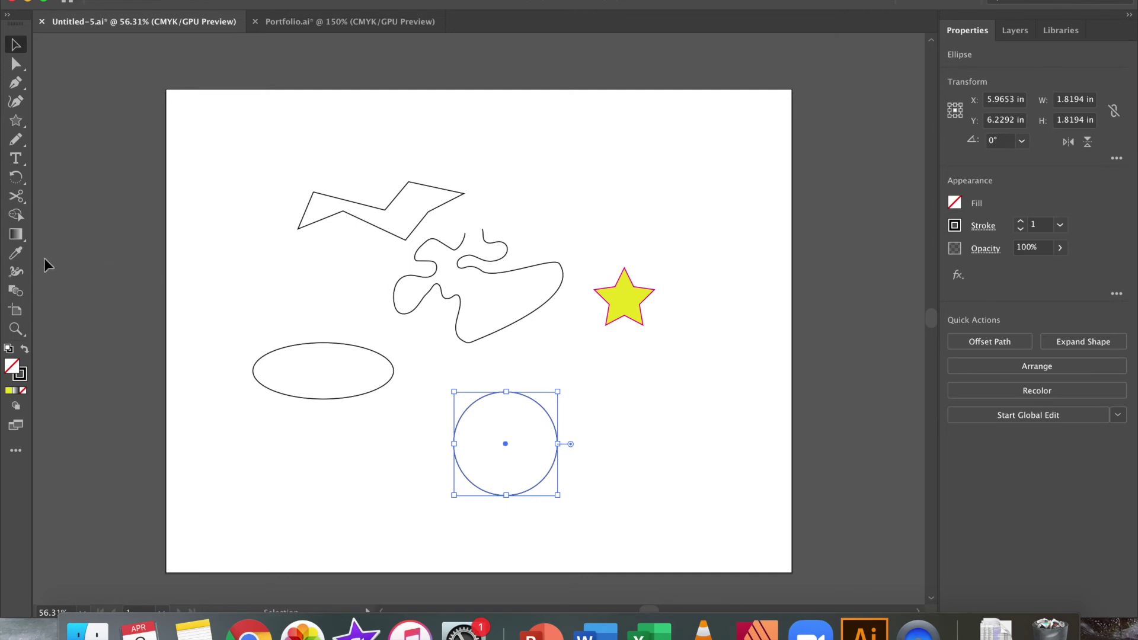
pyautogui.click(20, 258)
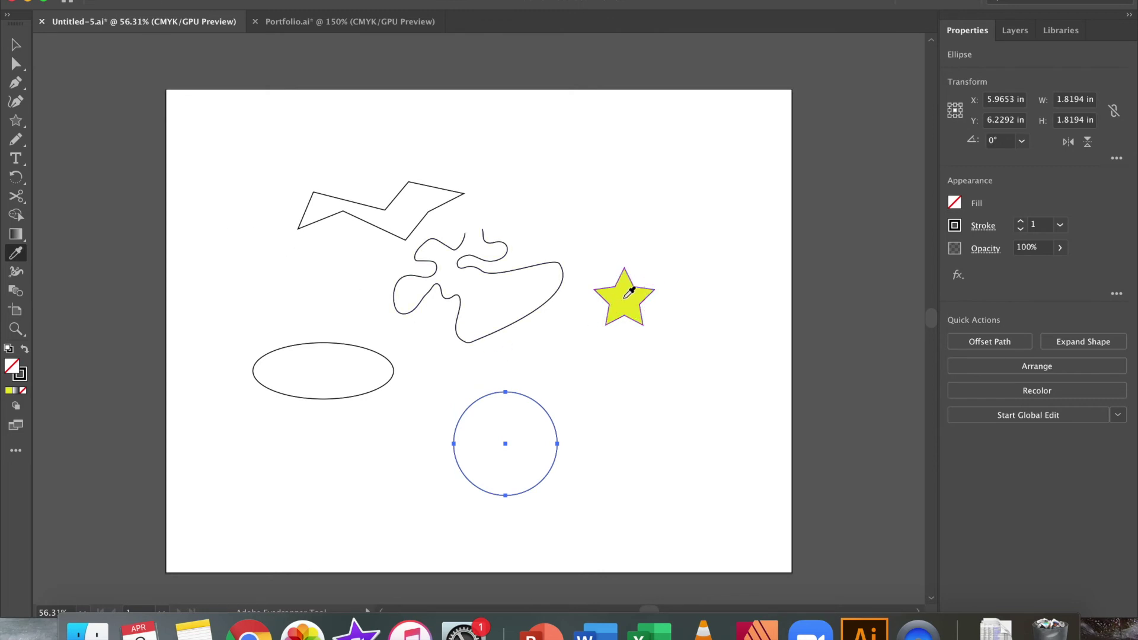
pyautogui.click(625, 296)
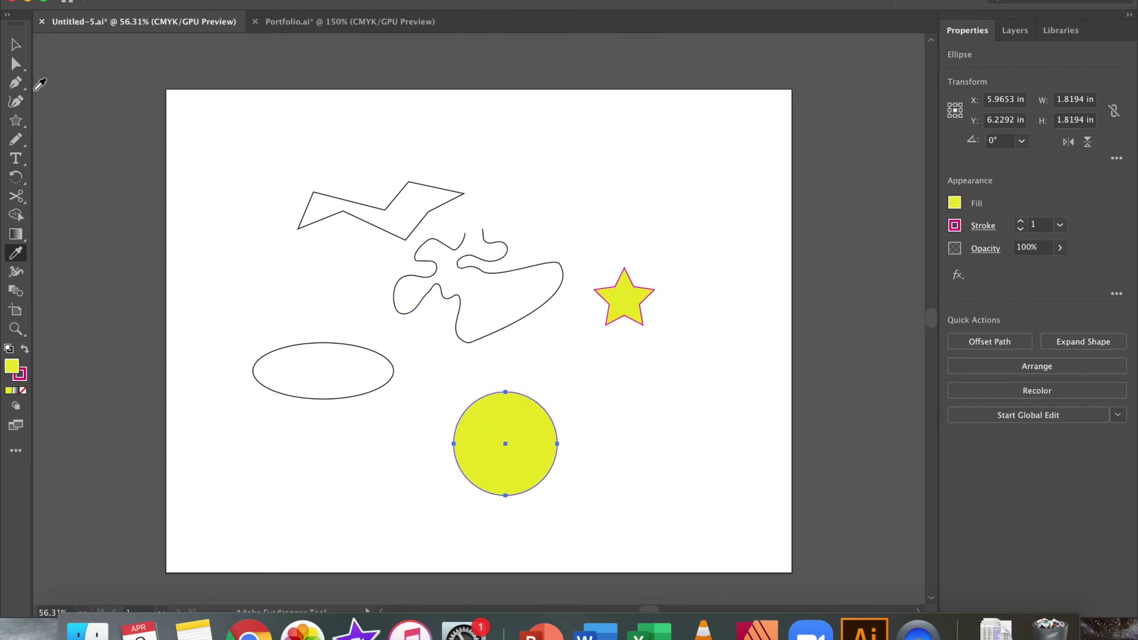
# Swap the circle's fill and stroke colors and deselect it.
pyautogui.click(16, 45)
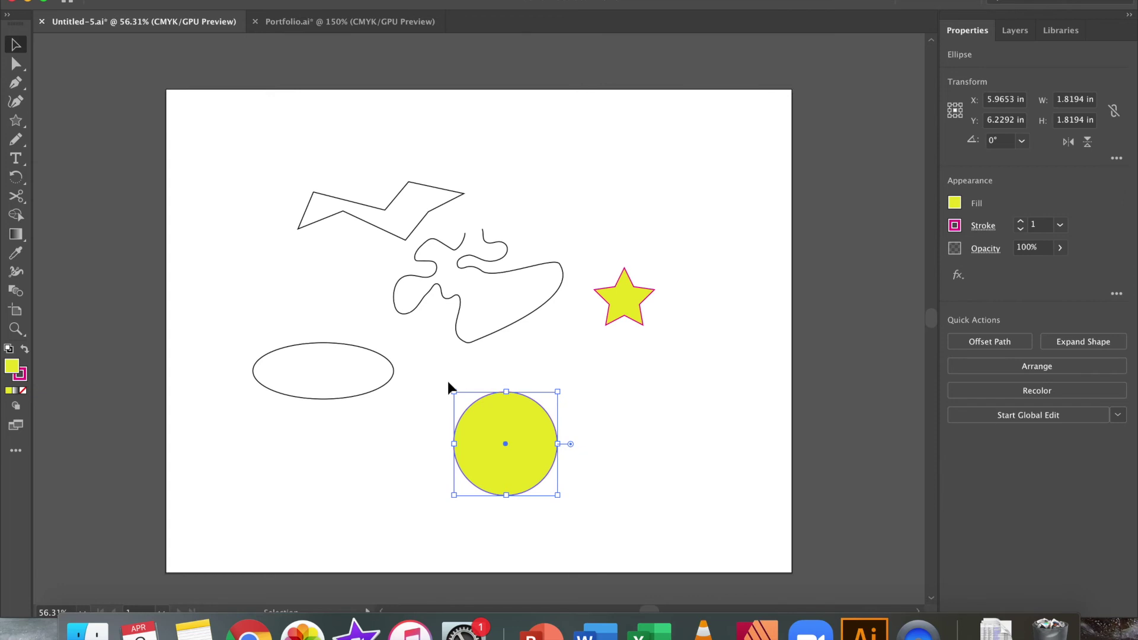
pyautogui.click(25, 350)
pyautogui.click(624, 511)
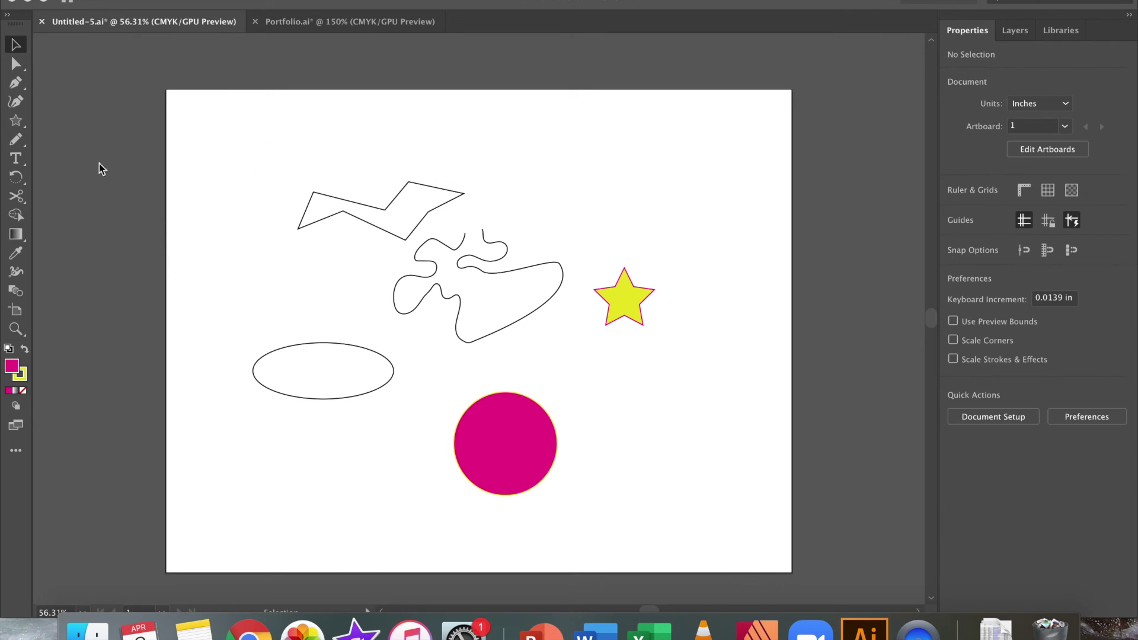
# Create an area text box about 3.29 by 1.07 in above the star, keeping the placeholder text.
pyautogui.click(16, 160)
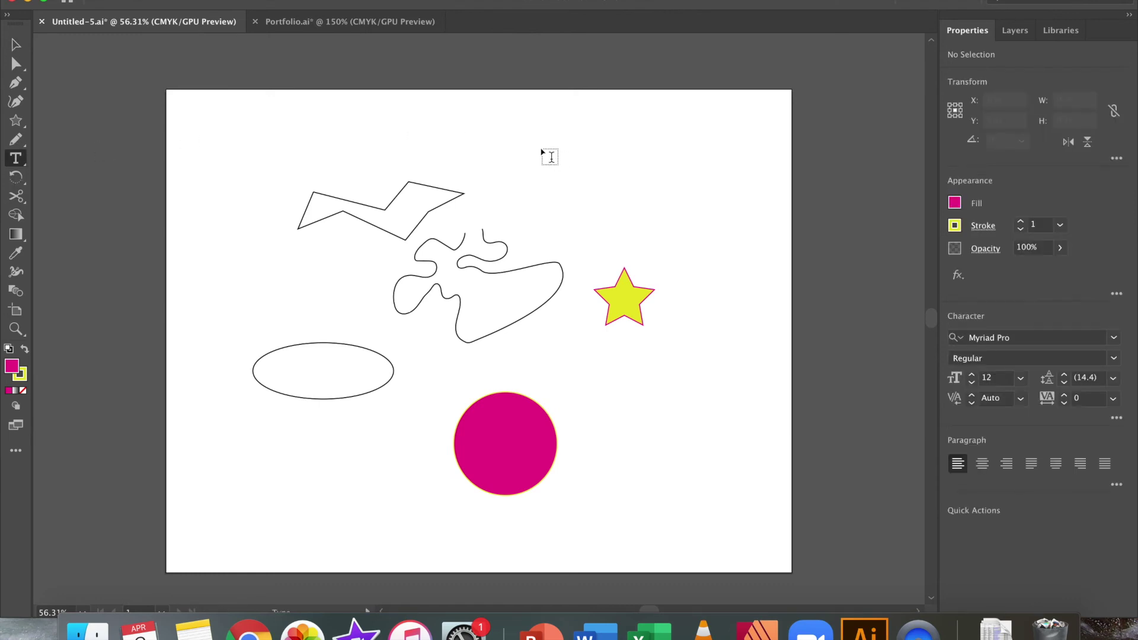
pyautogui.moveTo(516, 137); pyautogui.dragTo(704, 197)
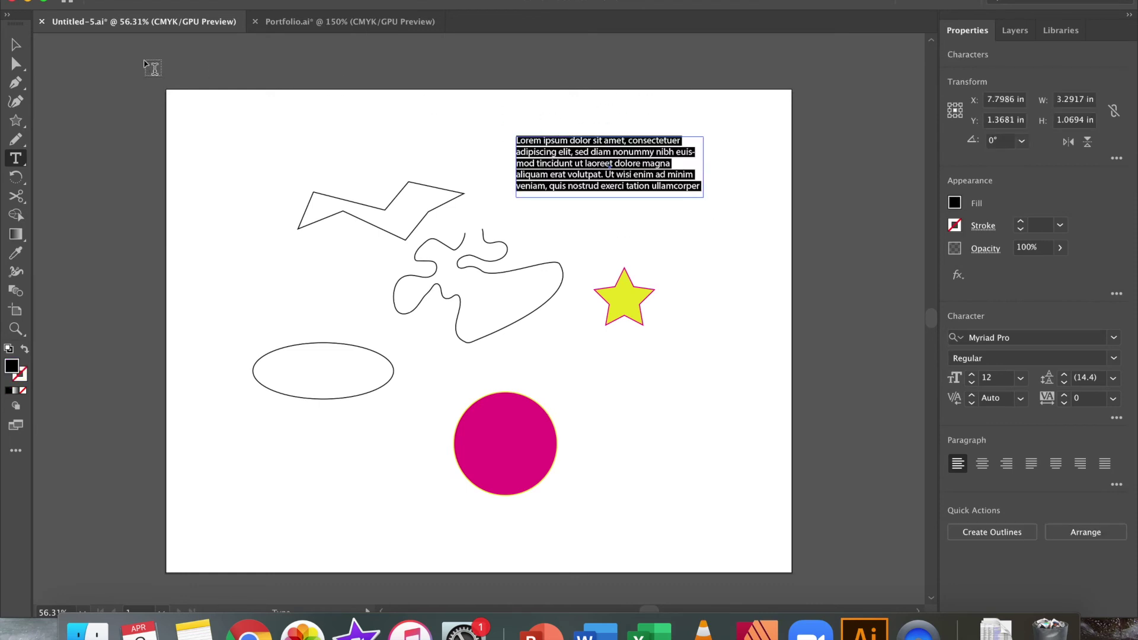
pyautogui.click(16, 47)
# Add a line of point text reading "dakfjsdkfj jkda fjkldsa jk" below the star.
pyautogui.click(16, 158)
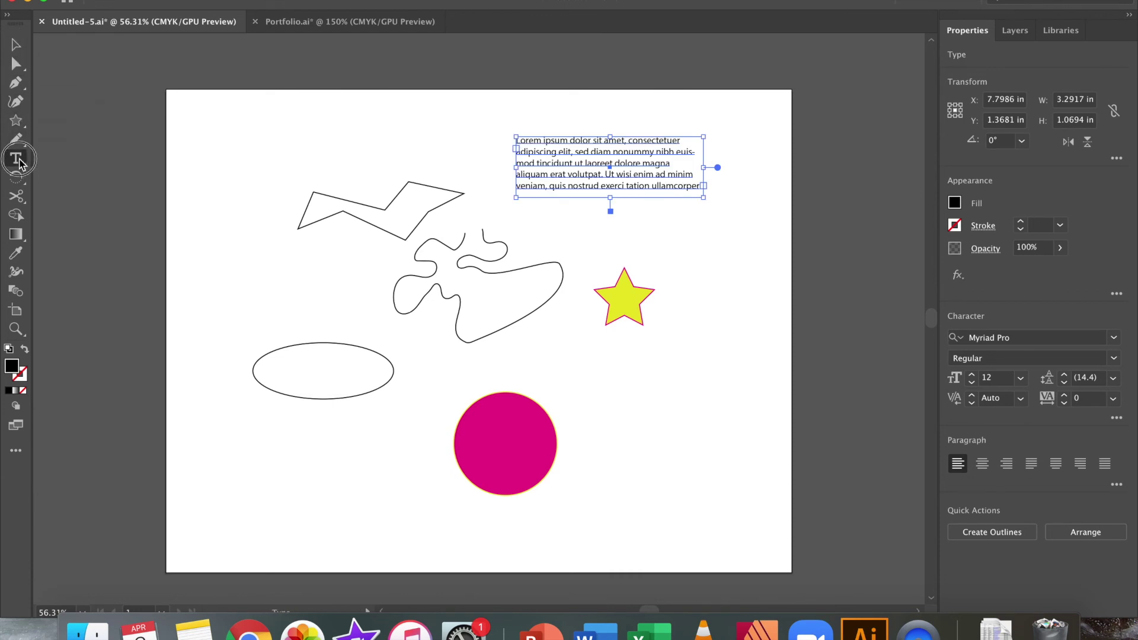
pyautogui.click(606, 397)
pyautogui.write('akfjsdkfj jkda fjkldsa jk')
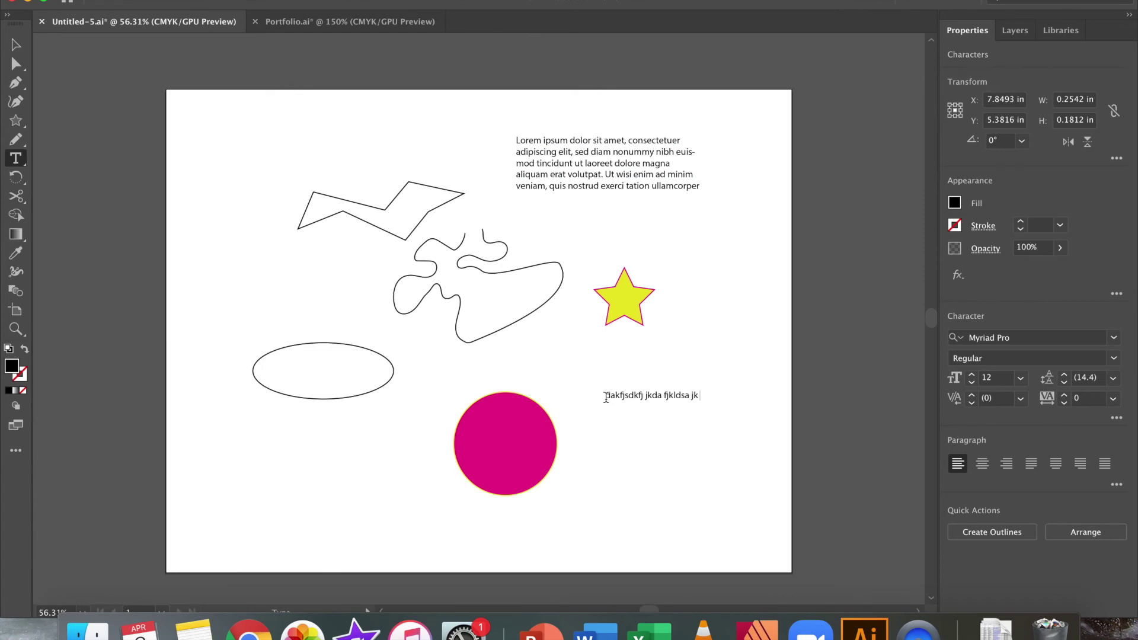
pyautogui.click(18, 49)
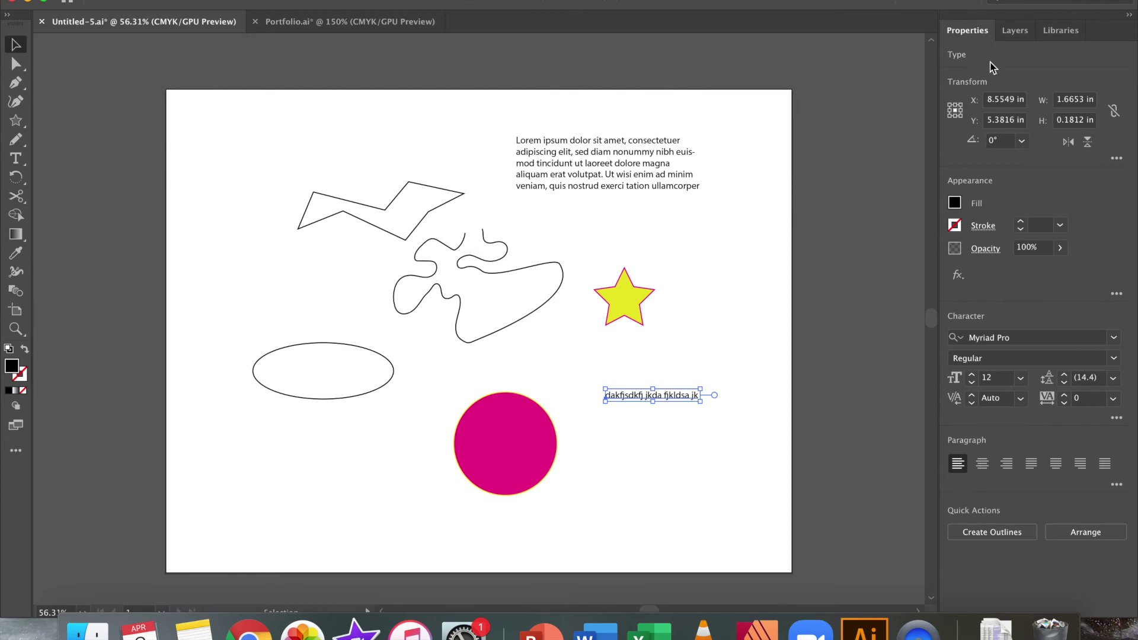
# Set the point text below the star to Times New Roman in the Bold Italic style.
pyautogui.click(1113, 337)
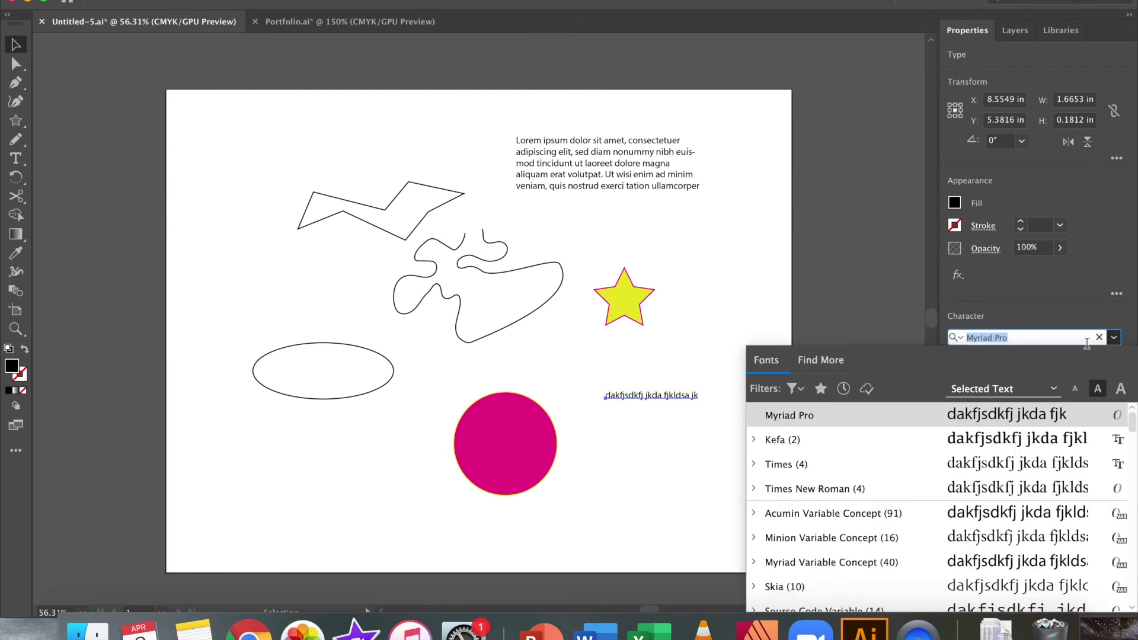
pyautogui.click(806, 490)
pyautogui.click(816, 468)
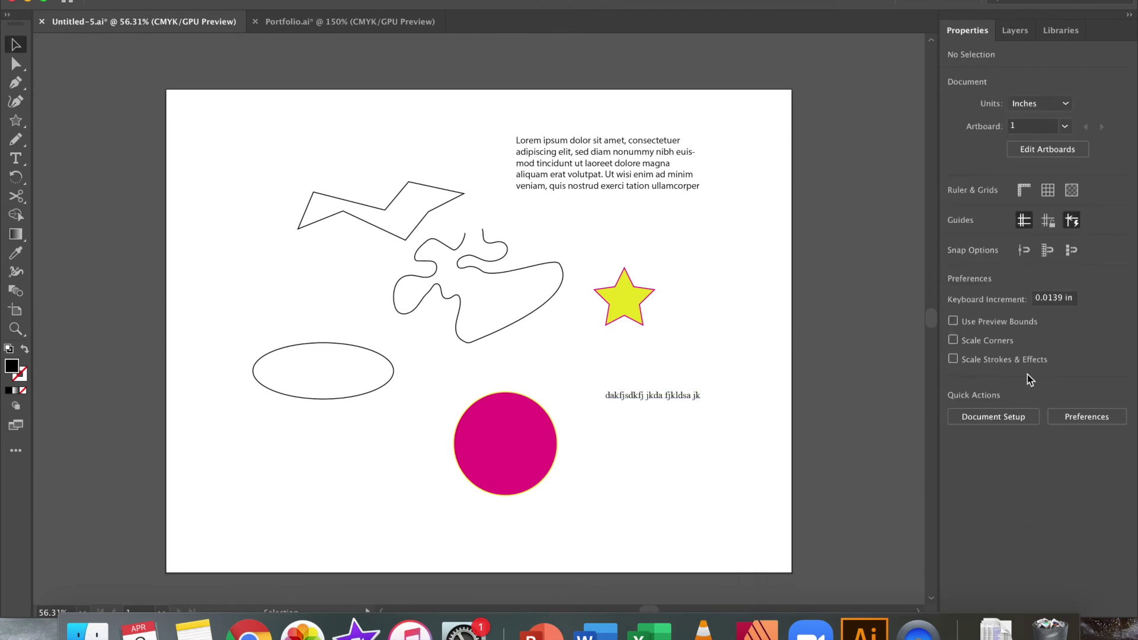
pyautogui.click(652, 403)
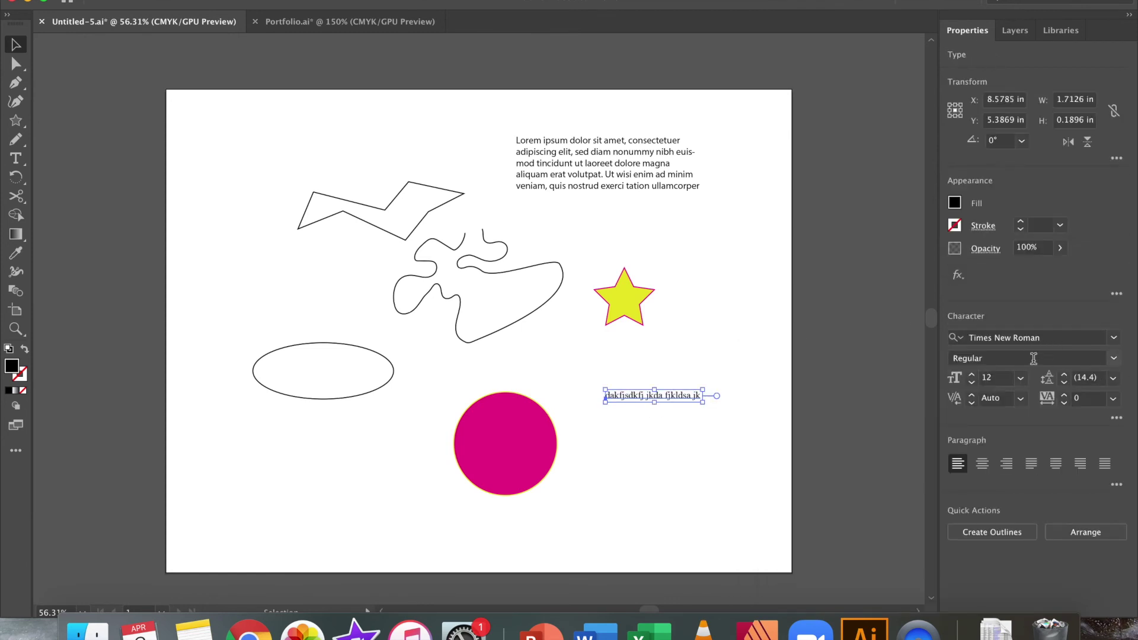
pyautogui.click(1114, 358)
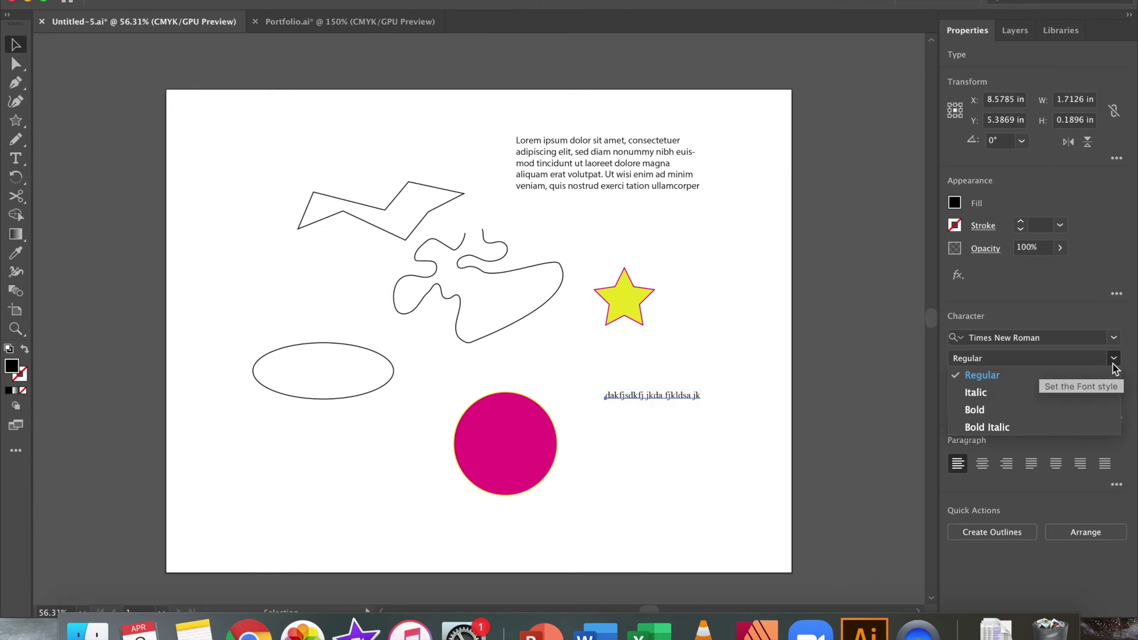
pyautogui.click(1015, 426)
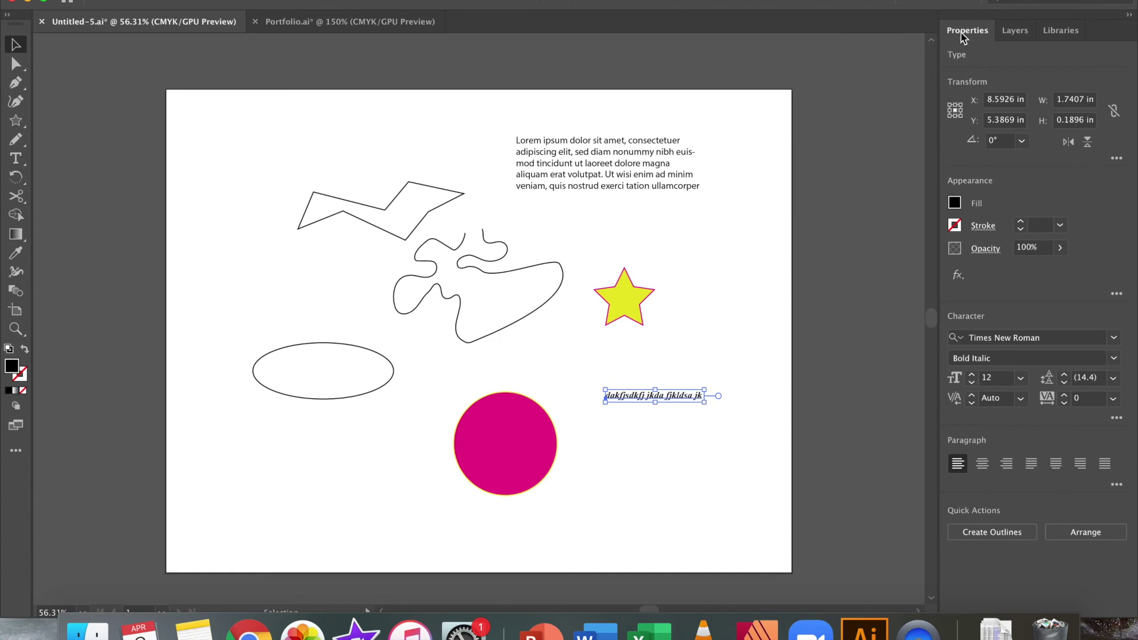
# Select all the objects on the artboard and display the document's layers.
pyautogui.click(663, 265)
pyautogui.moveTo(770, 514); pyautogui.dragTo(209, 133)
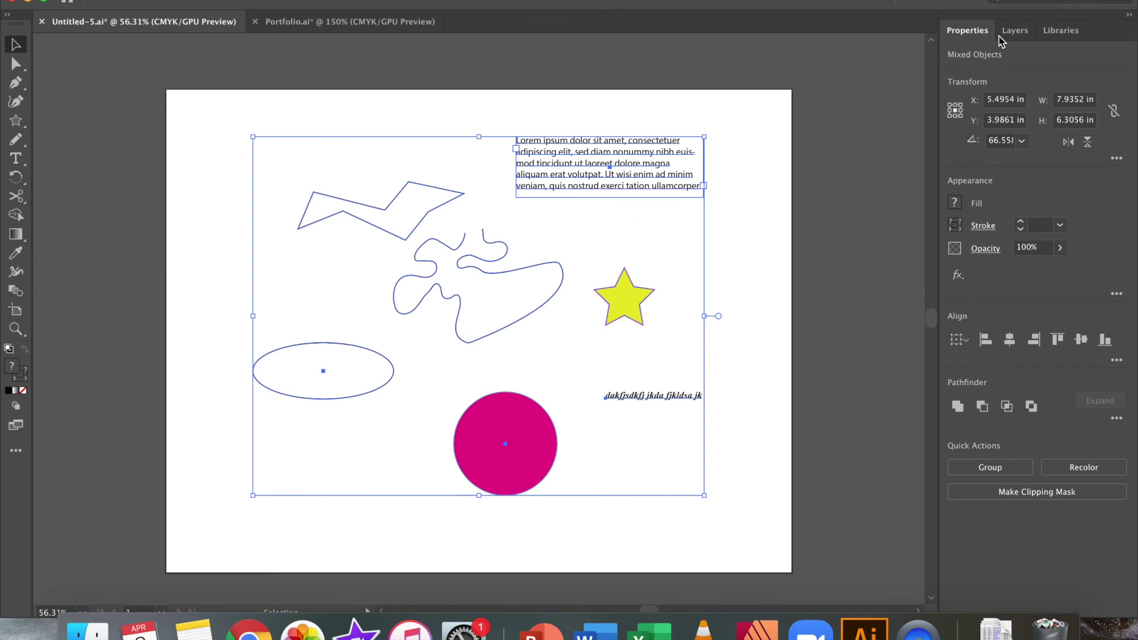
pyautogui.click(1016, 30)
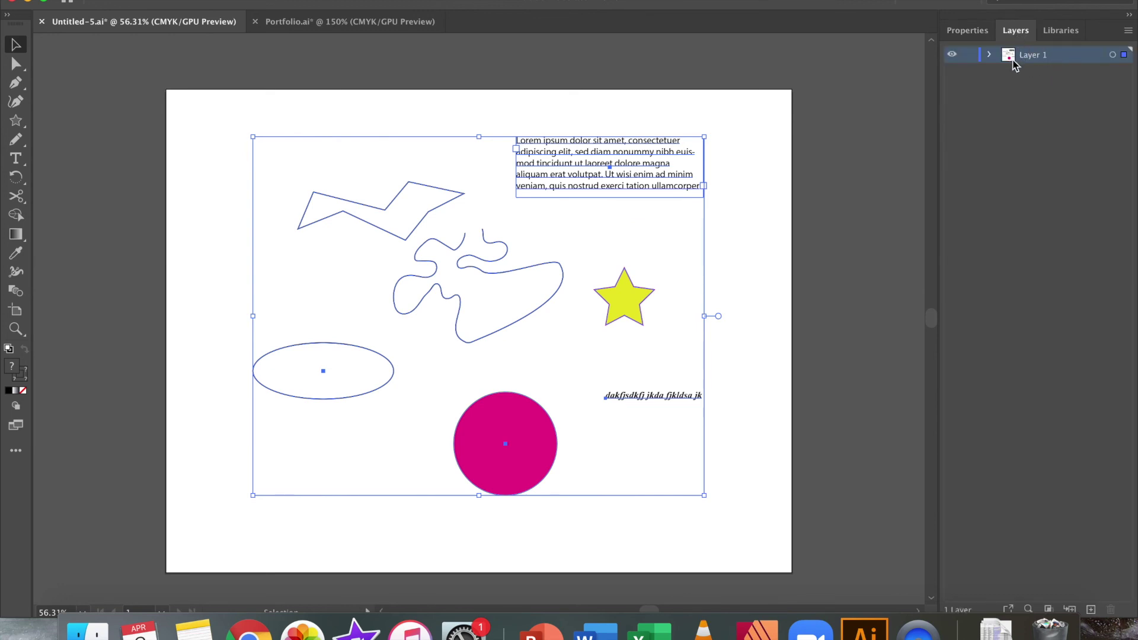
# Deselect all the objects and expand Layer 1 to list the objects it contains.
pyautogui.click(990, 55)
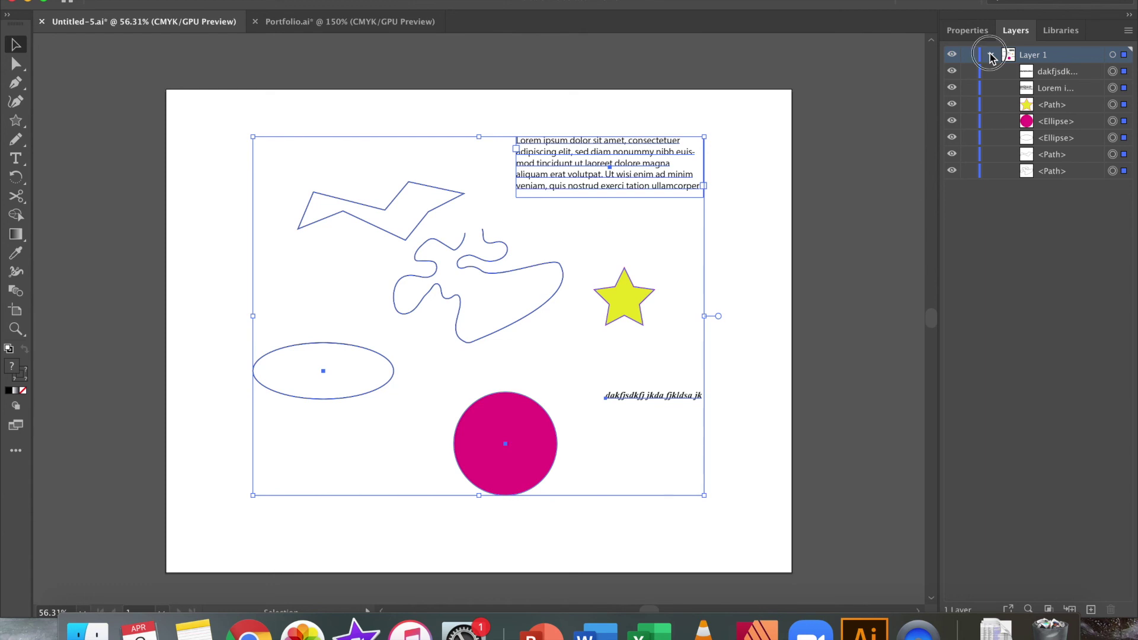
pyautogui.click(990, 55)
pyautogui.click(701, 310)
pyautogui.scroll(-1, 701, 310)
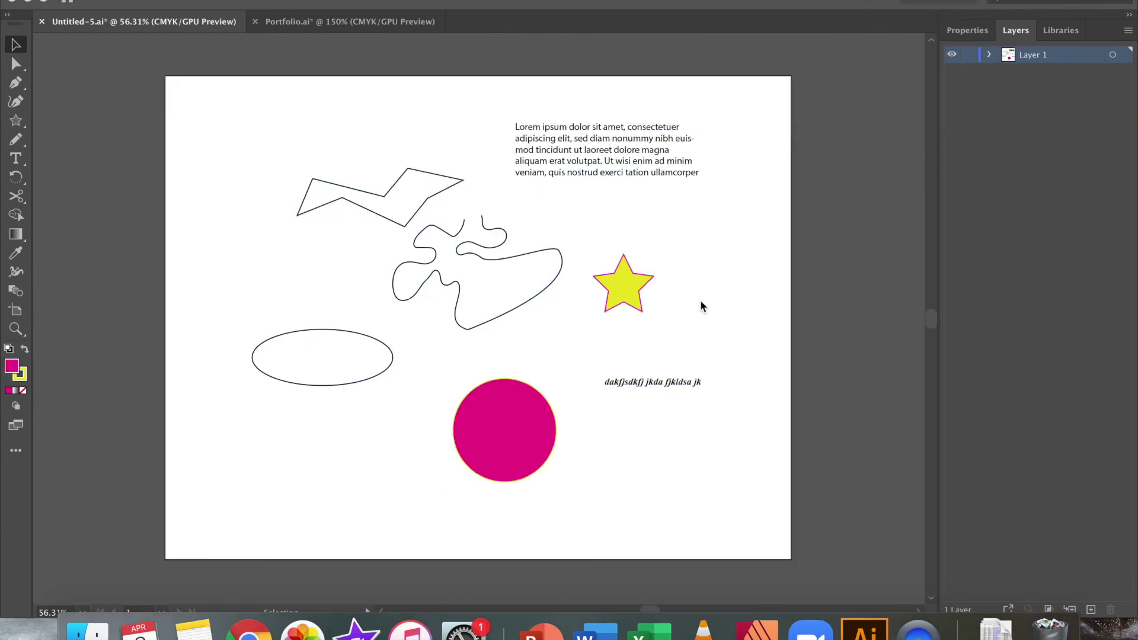
pyautogui.click(990, 55)
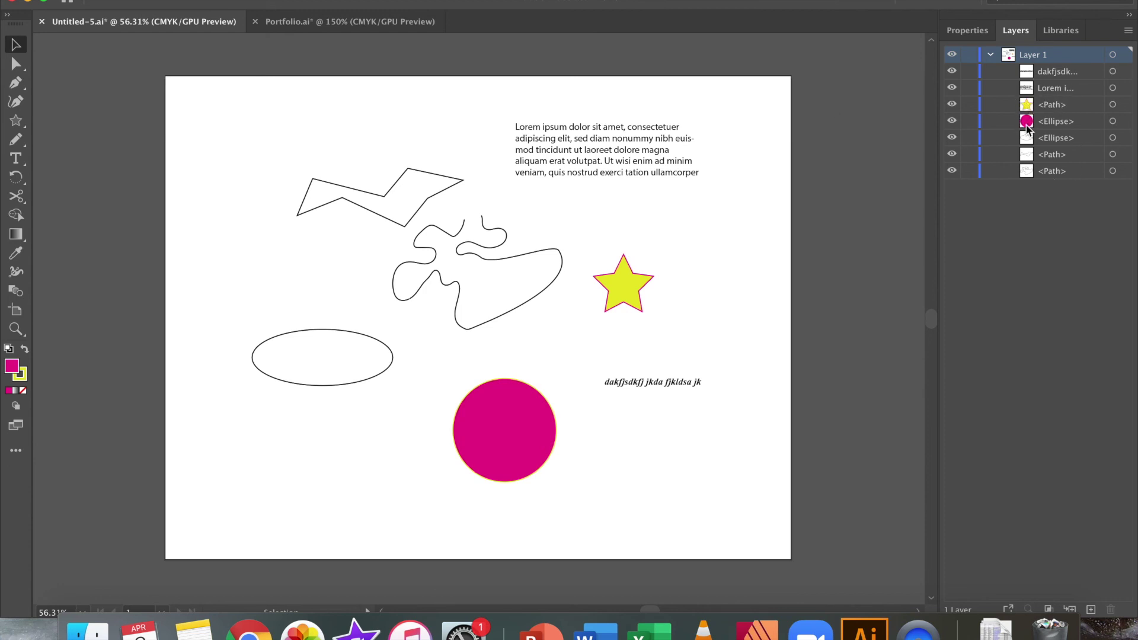
# Move the yellow star onto the middle of the magenta circle and reorder the circle directly above the star in Layer 1.
pyautogui.moveTo(622, 285); pyautogui.dragTo(505, 423)
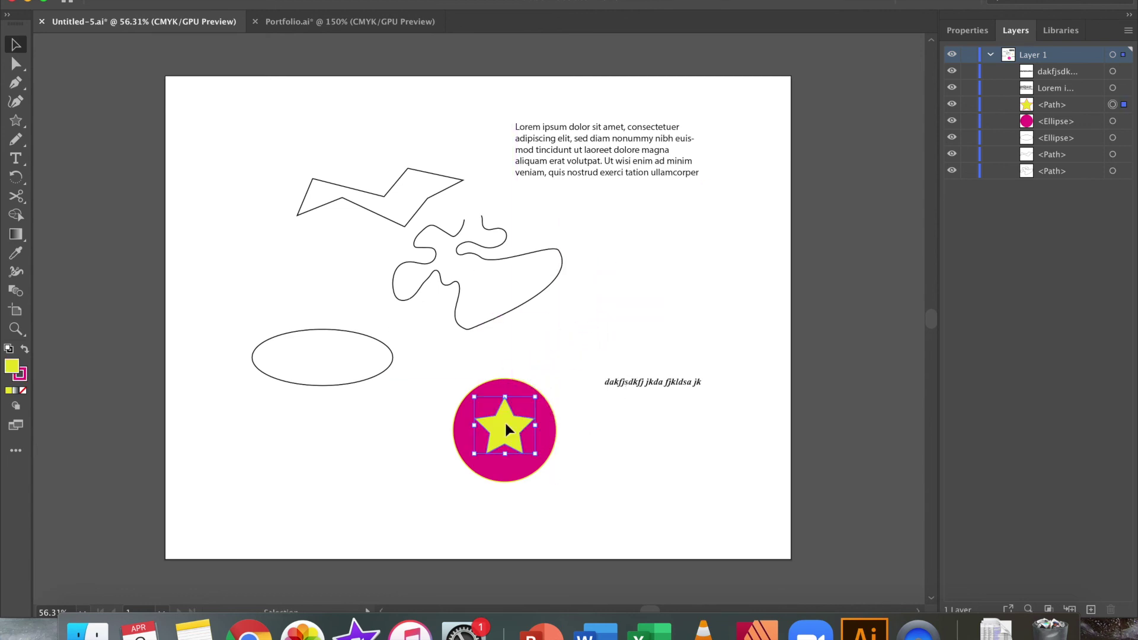
pyautogui.click(554, 429)
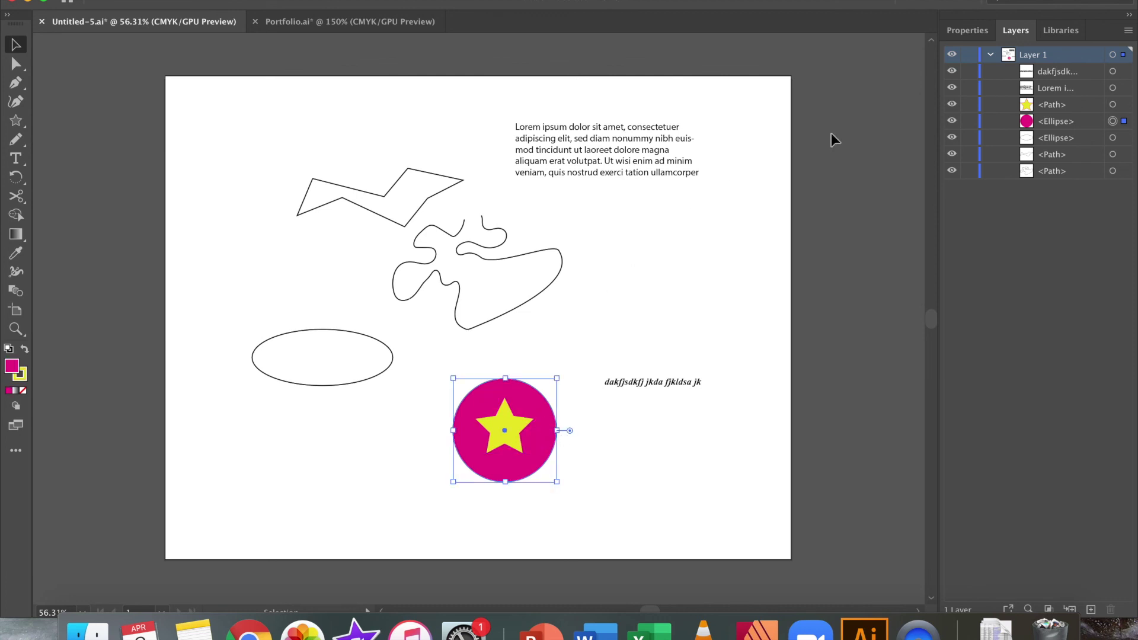
pyautogui.click(1051, 125)
pyautogui.moveTo(1051, 125); pyautogui.dragTo(1053, 101)
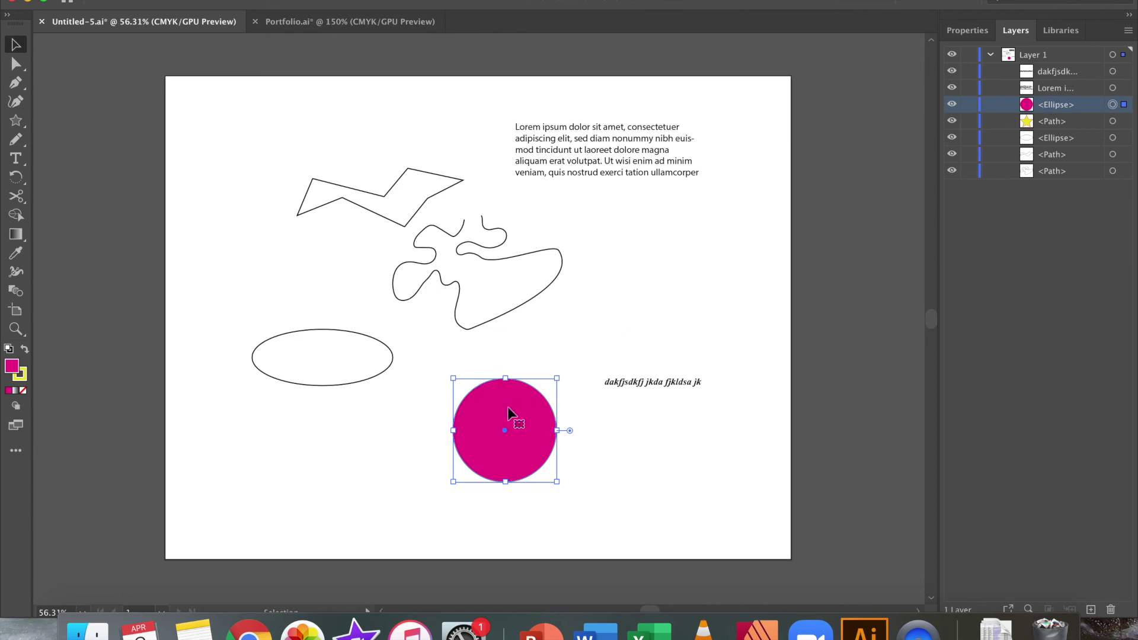
# Arrange the magenta circle with Send to Back so it sits beneath all the other objects.
pyautogui.rightClick(510, 413)
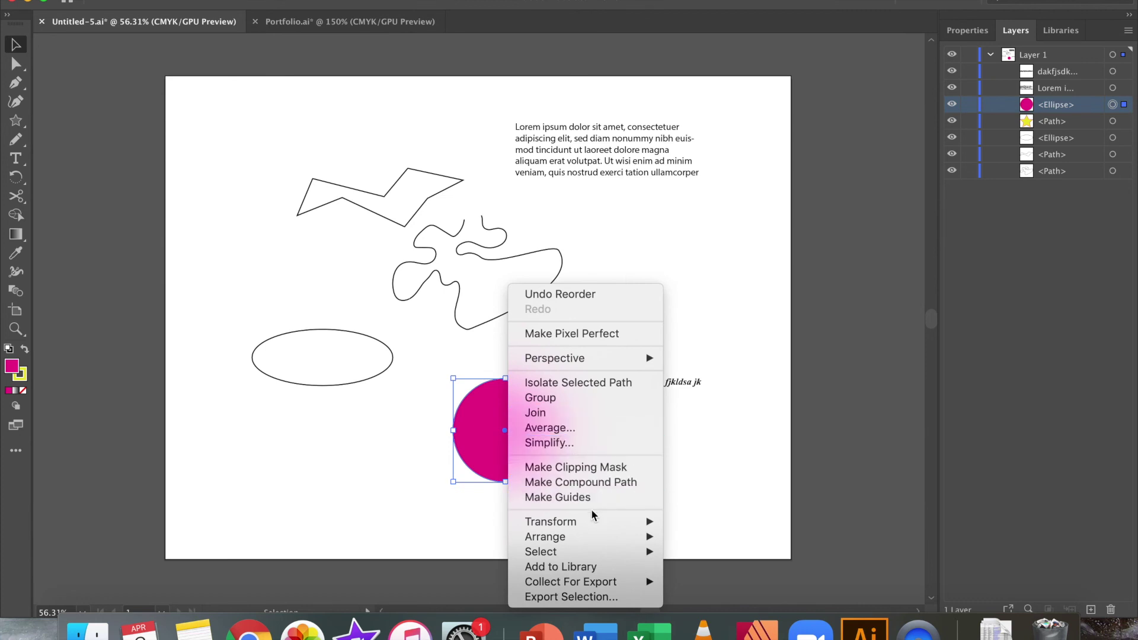
pyautogui.moveTo(594, 535)
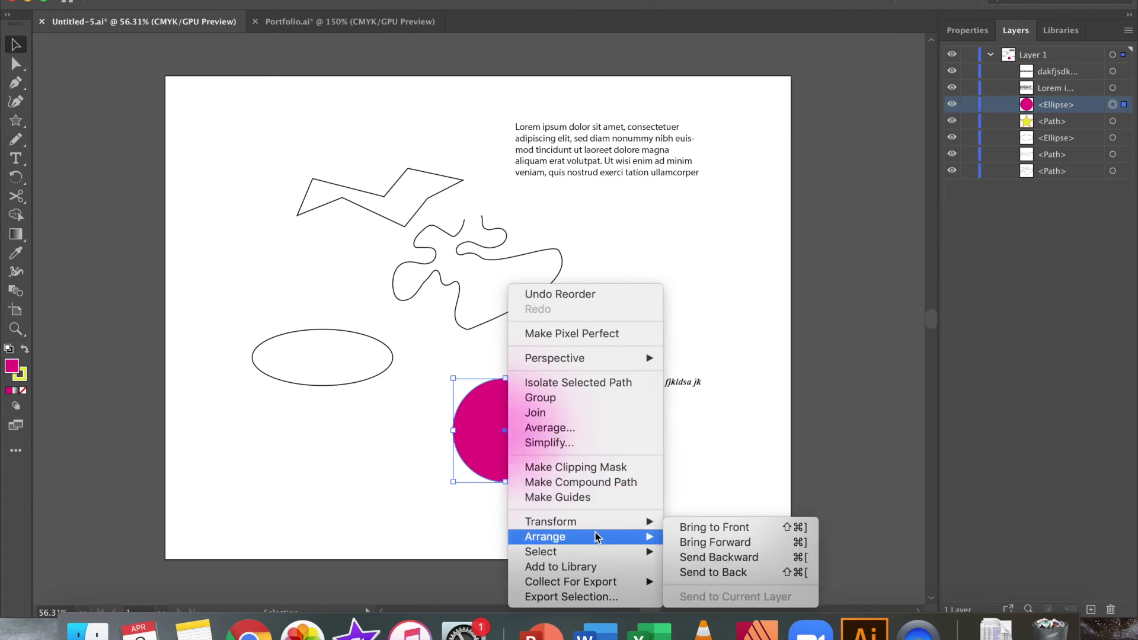
pyautogui.click(735, 572)
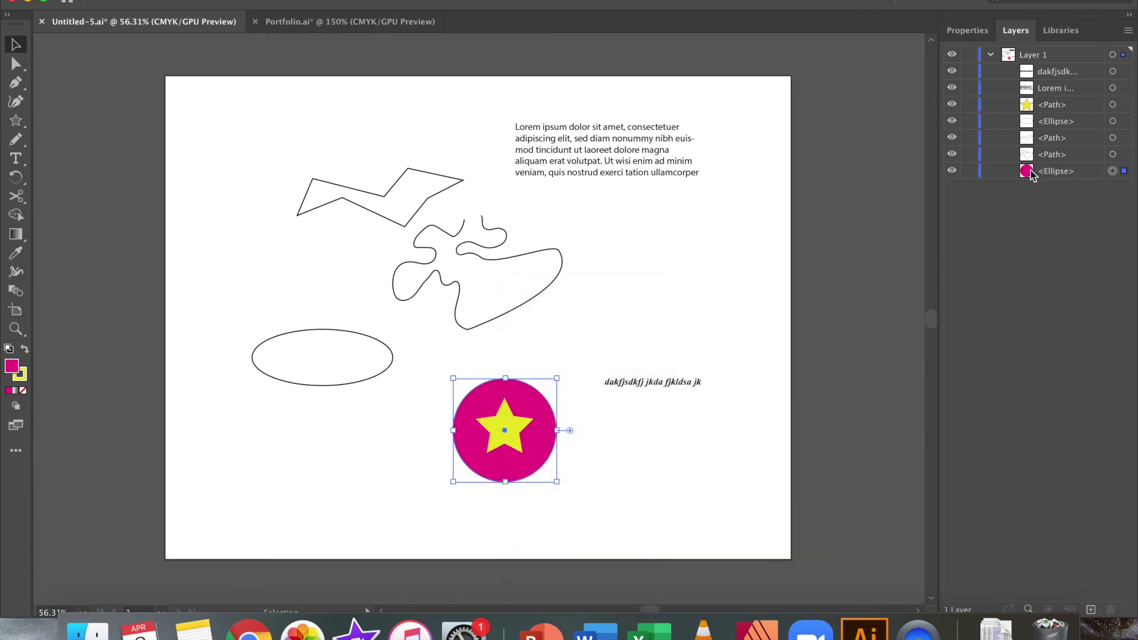
# Move the bold italic point text over the upper part of the magenta circle, deselect it, and switch to the Portfolio.ai document.
pyautogui.moveTo(672, 389); pyautogui.dragTo(517, 396)
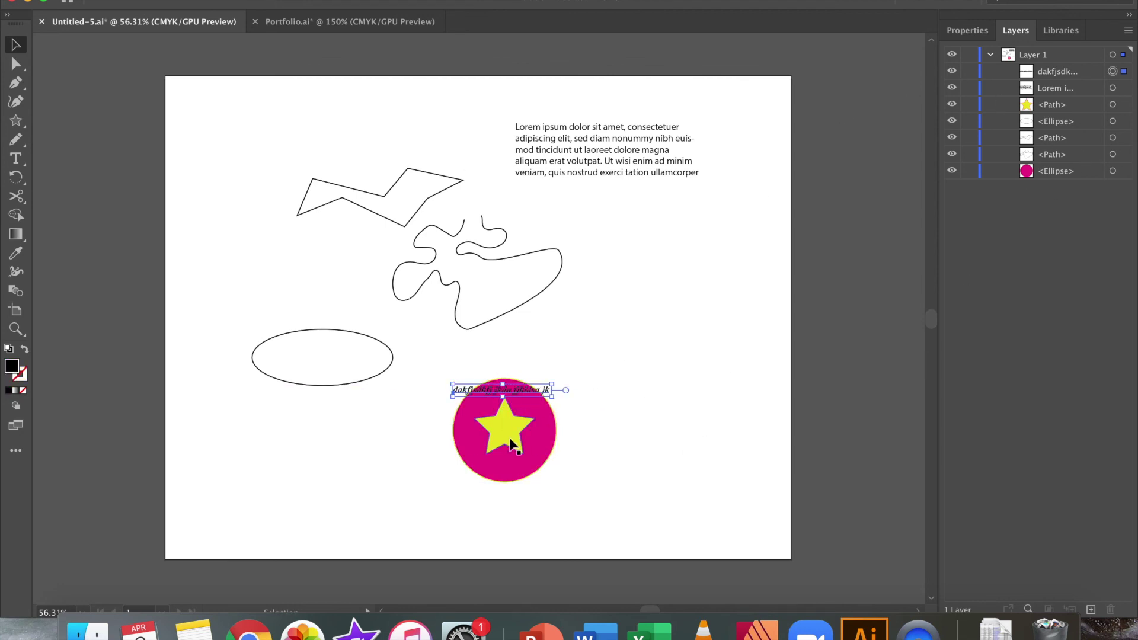
pyautogui.click(731, 350)
pyautogui.hotkey('ctrl', 'Tab')
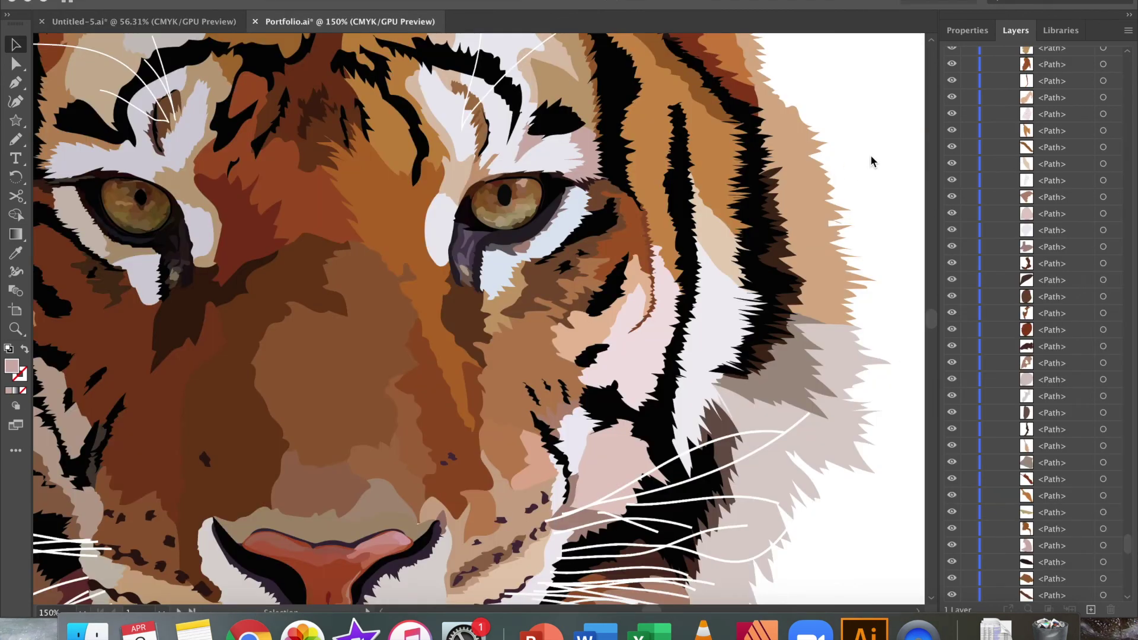